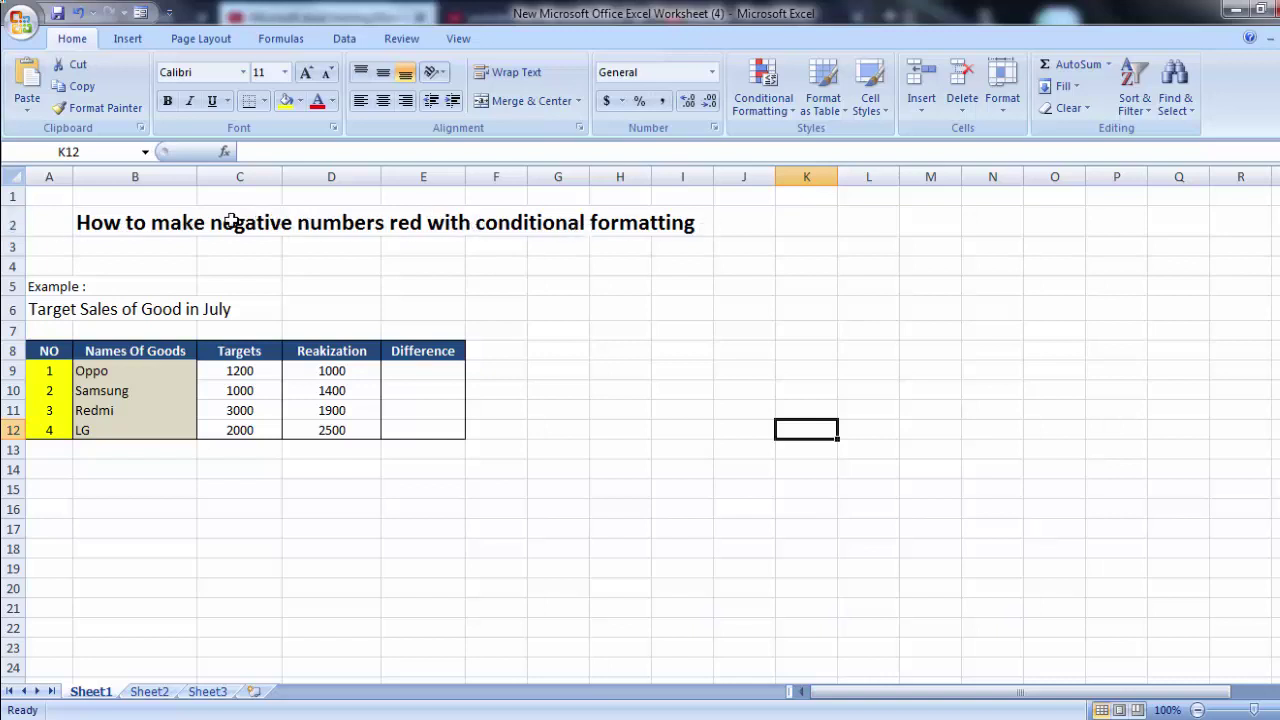
Select cell E9 in the empty Difference column E9:E12.
click(709, 225)
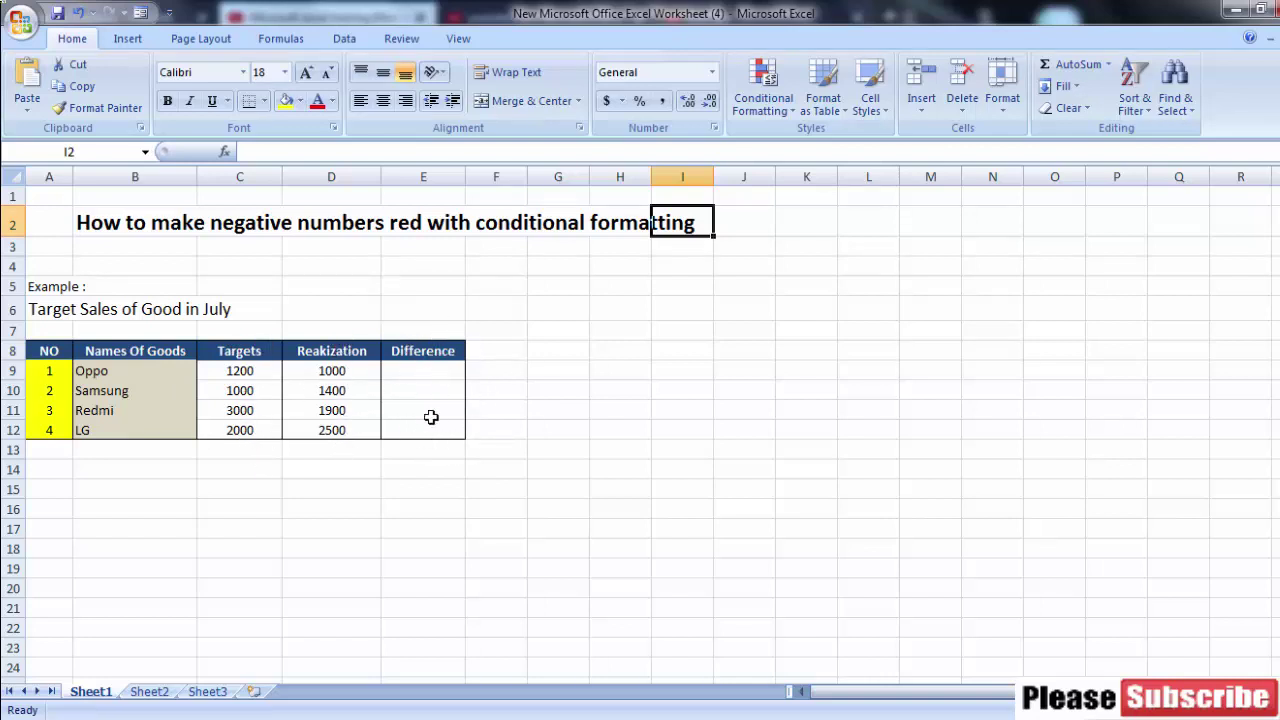
drag(403, 369, 440, 430)
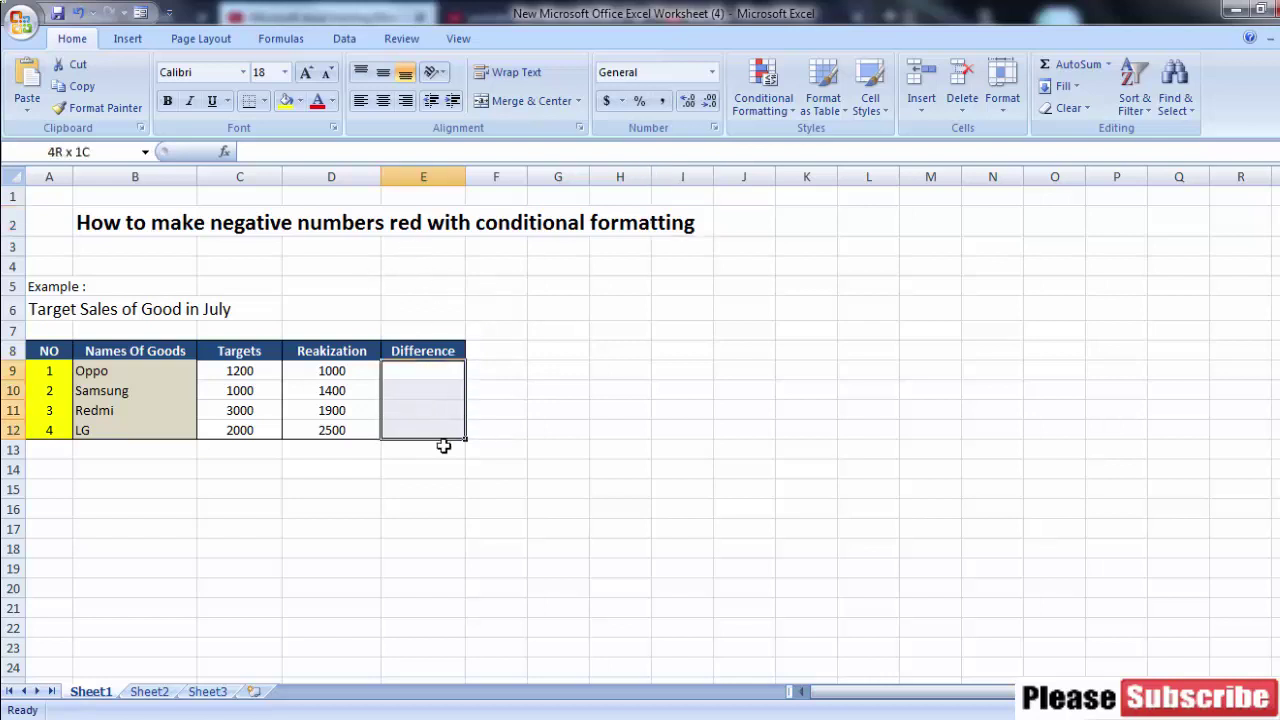
click(545, 388)
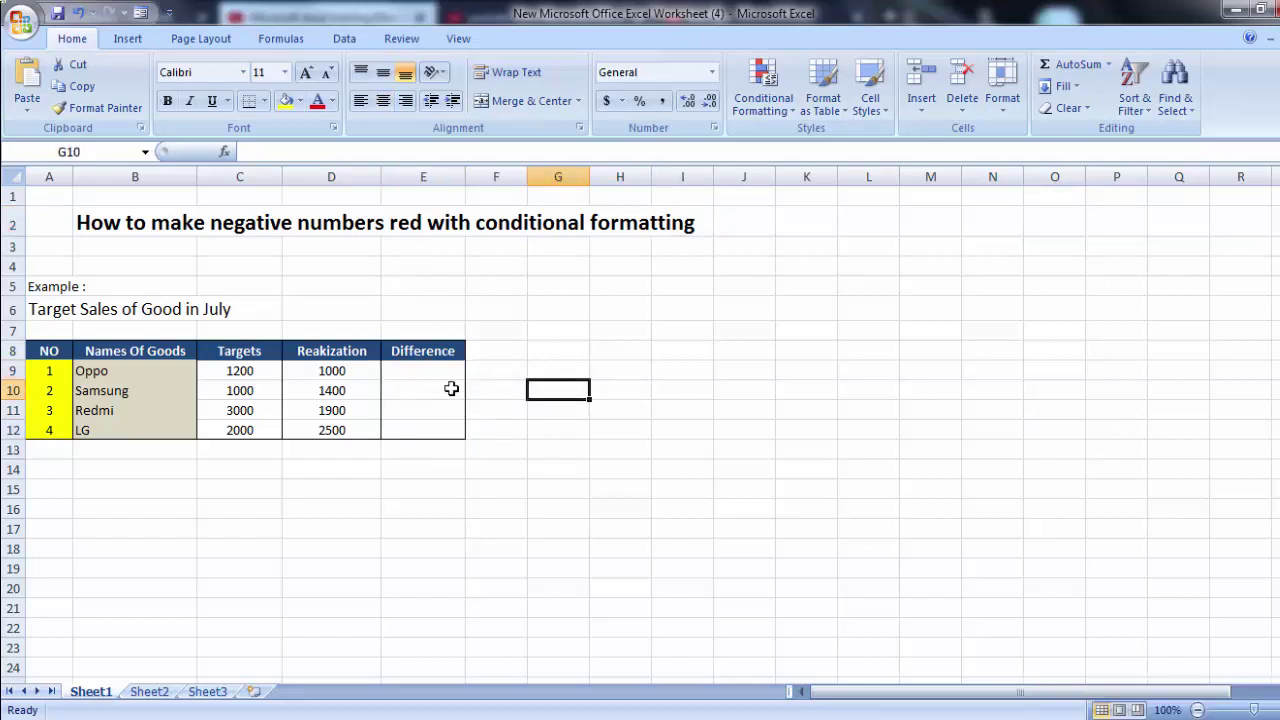
click(410, 371)
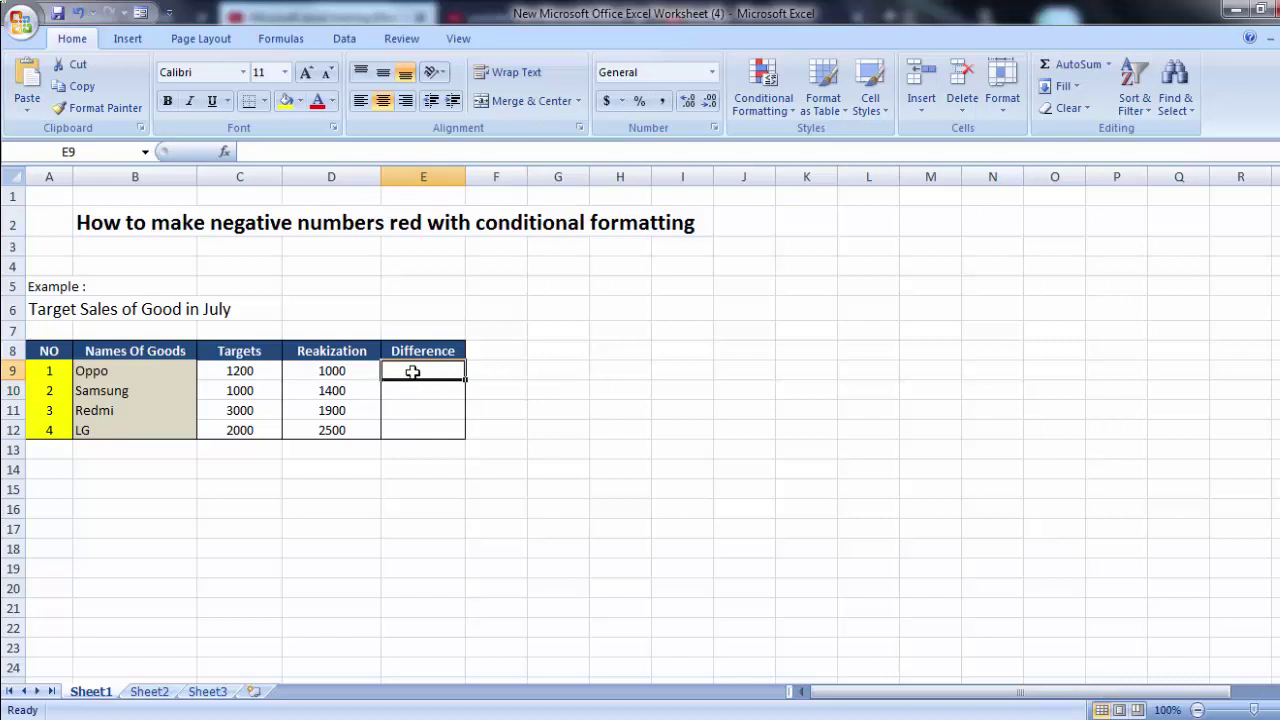
Enter the formula =C9-D9 in E9 so Oppo's Difference shows 200.
text(+)
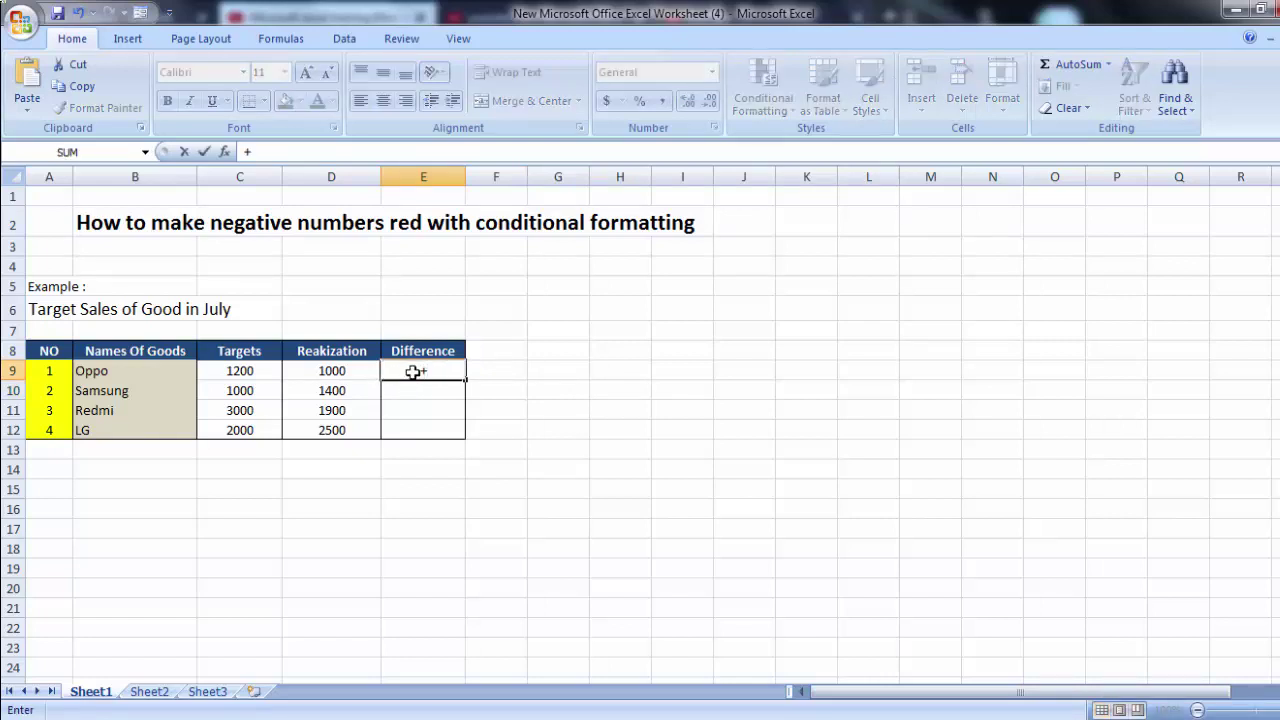
key(Escape)
text(=)
click(247, 371)
text(-)
click(329, 371)
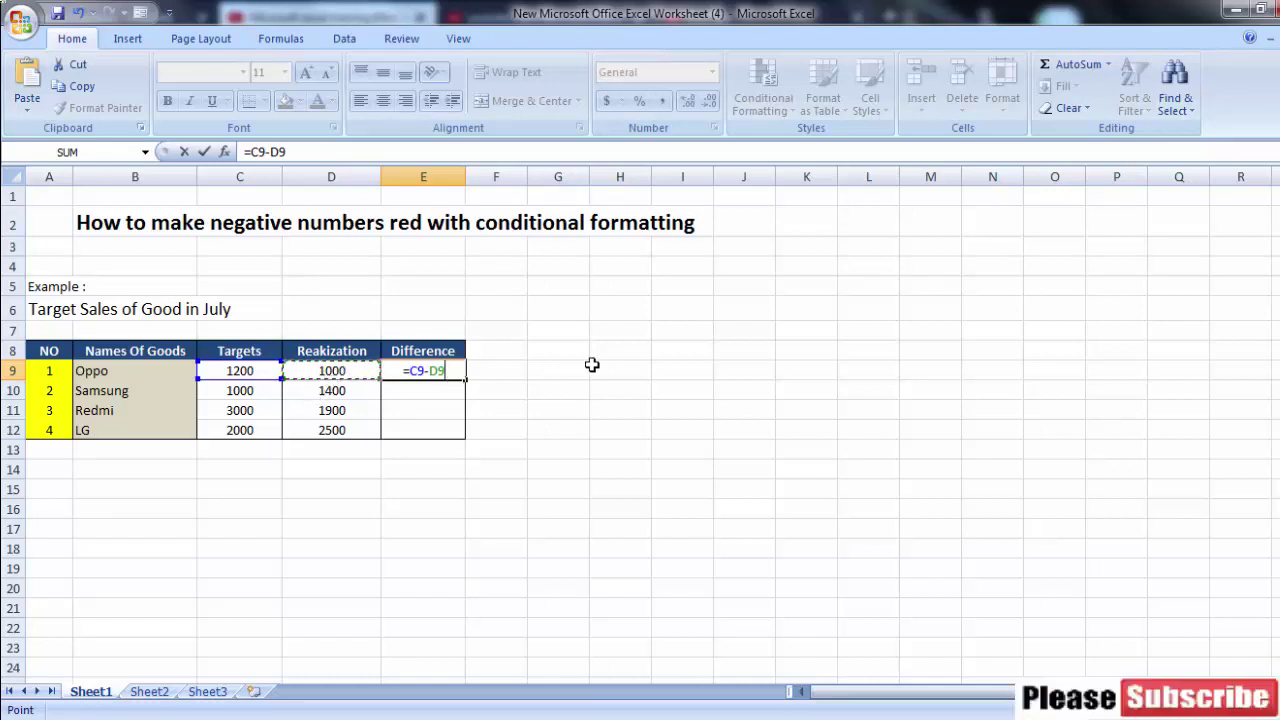
key(Return)
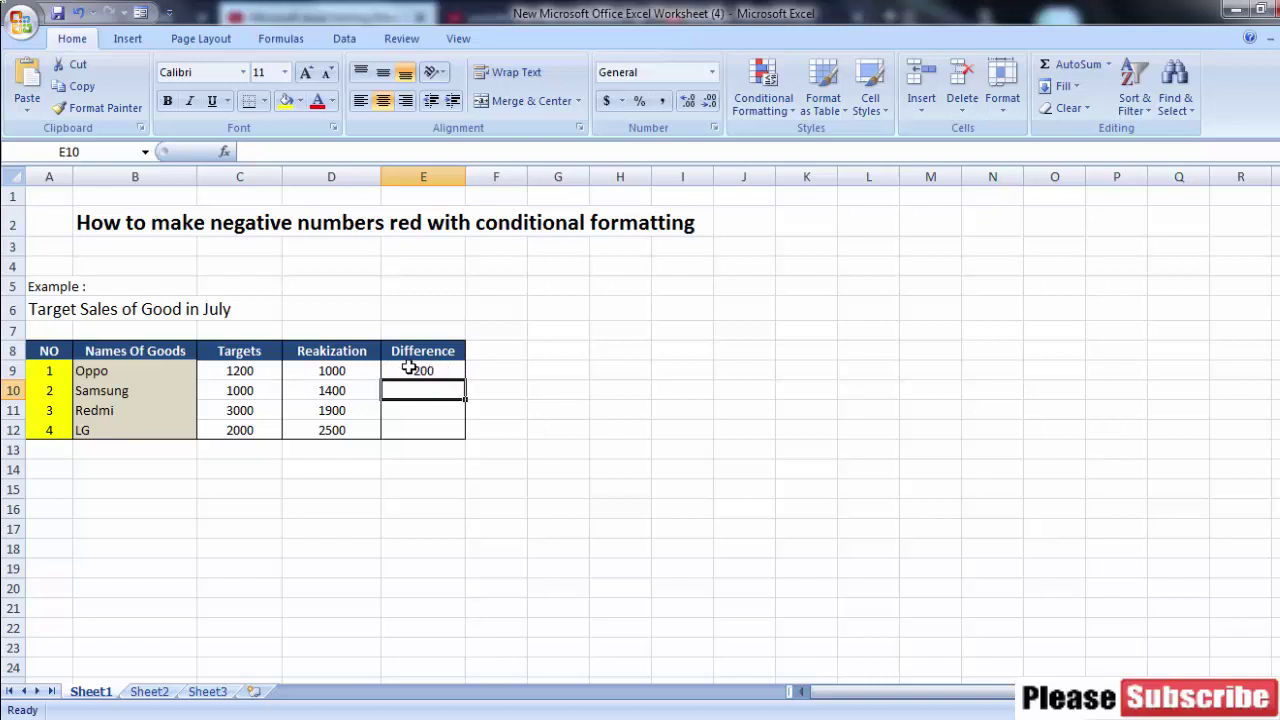
click(408, 367)
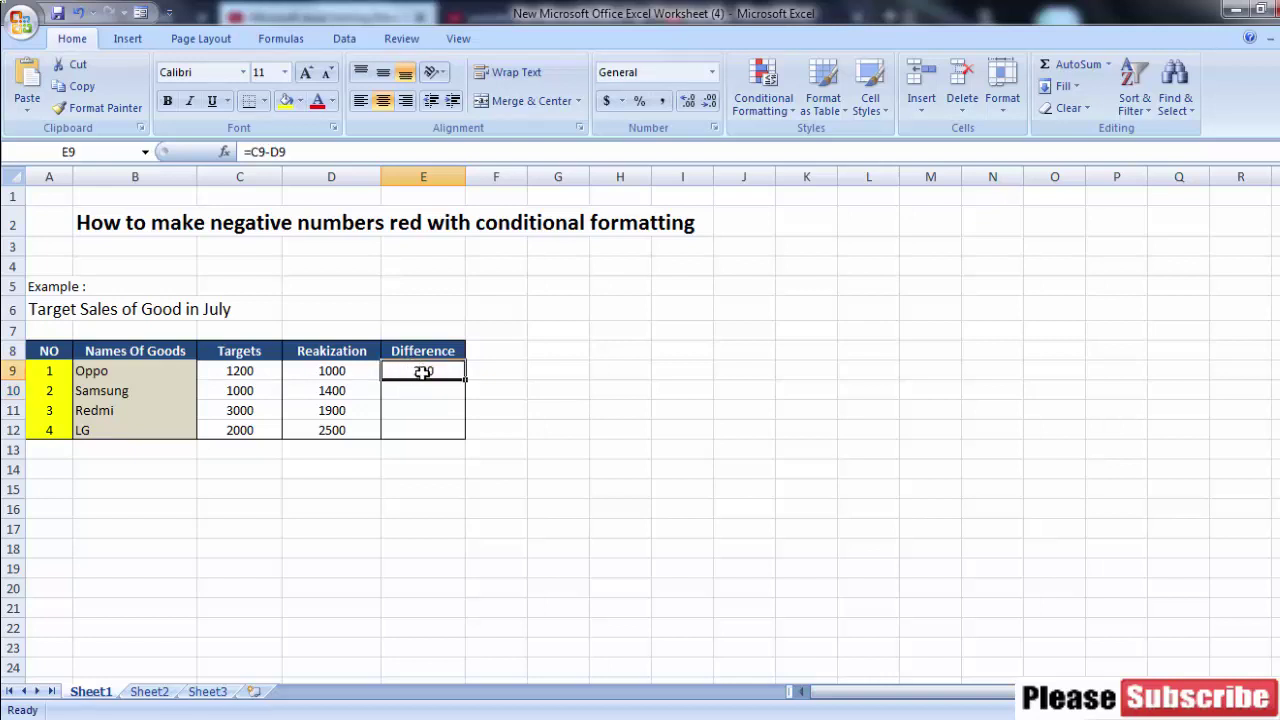
Paste only the E9 formula into E10:E12, giving -400, 1100 and -500, and centre them.
key(ctrl+c)
right_click(420, 370)
click(417, 400)
drag(391, 391, 420, 432)
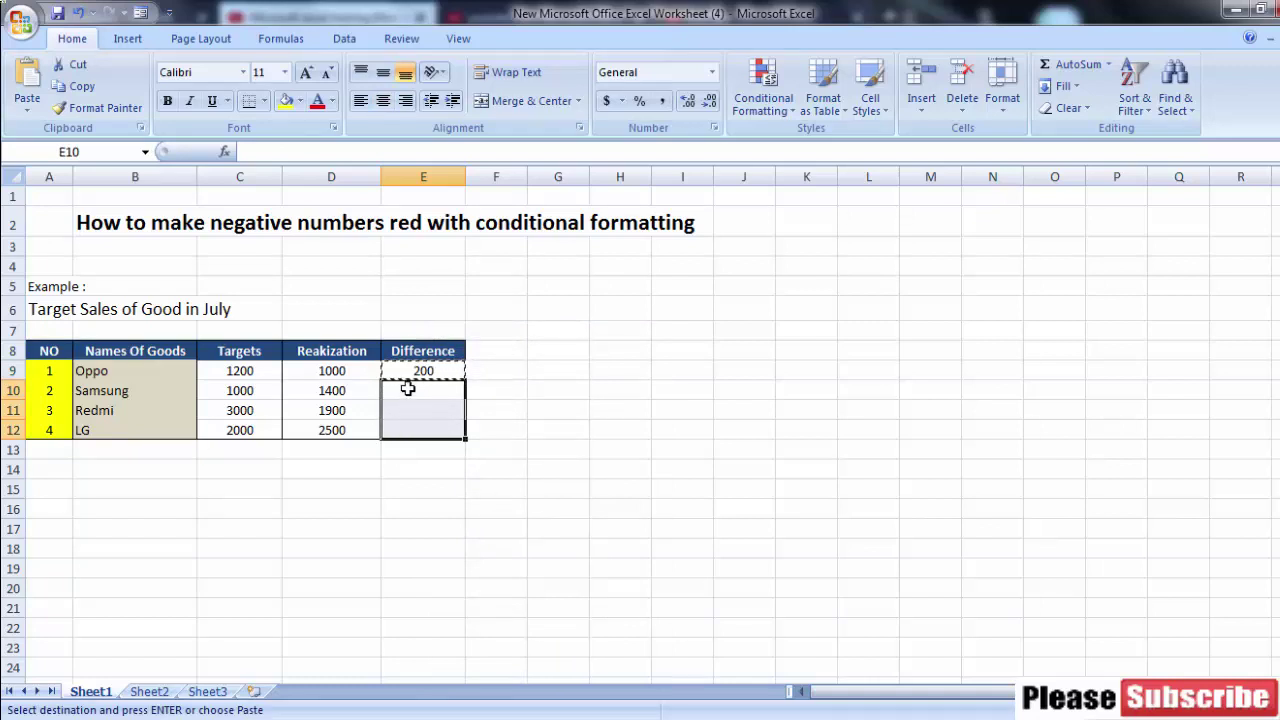
right_click(408, 390)
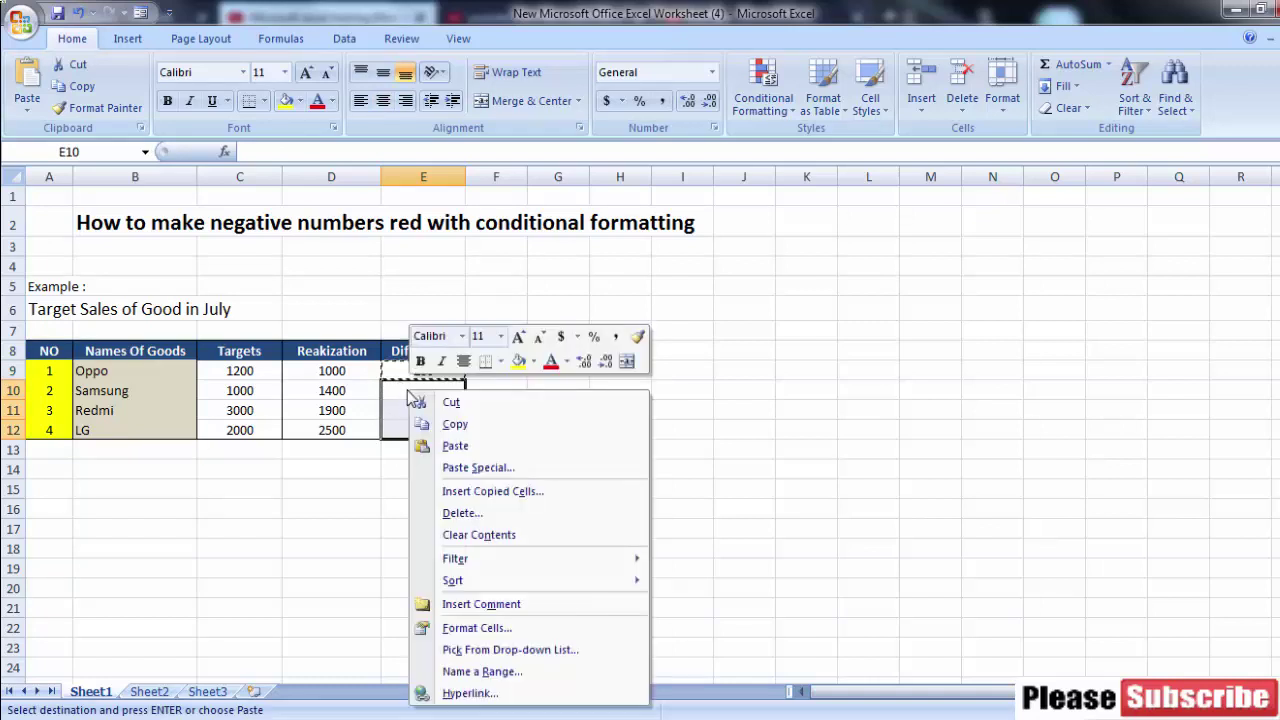
click(487, 467)
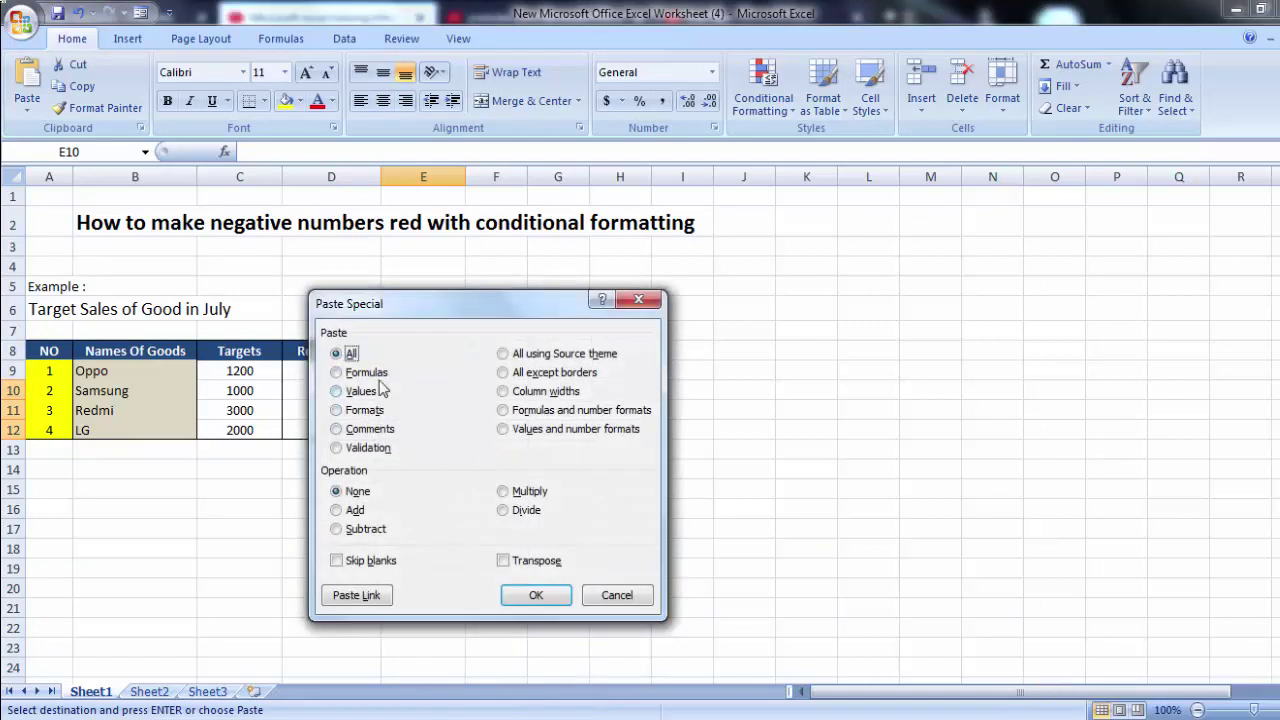
click(348, 373)
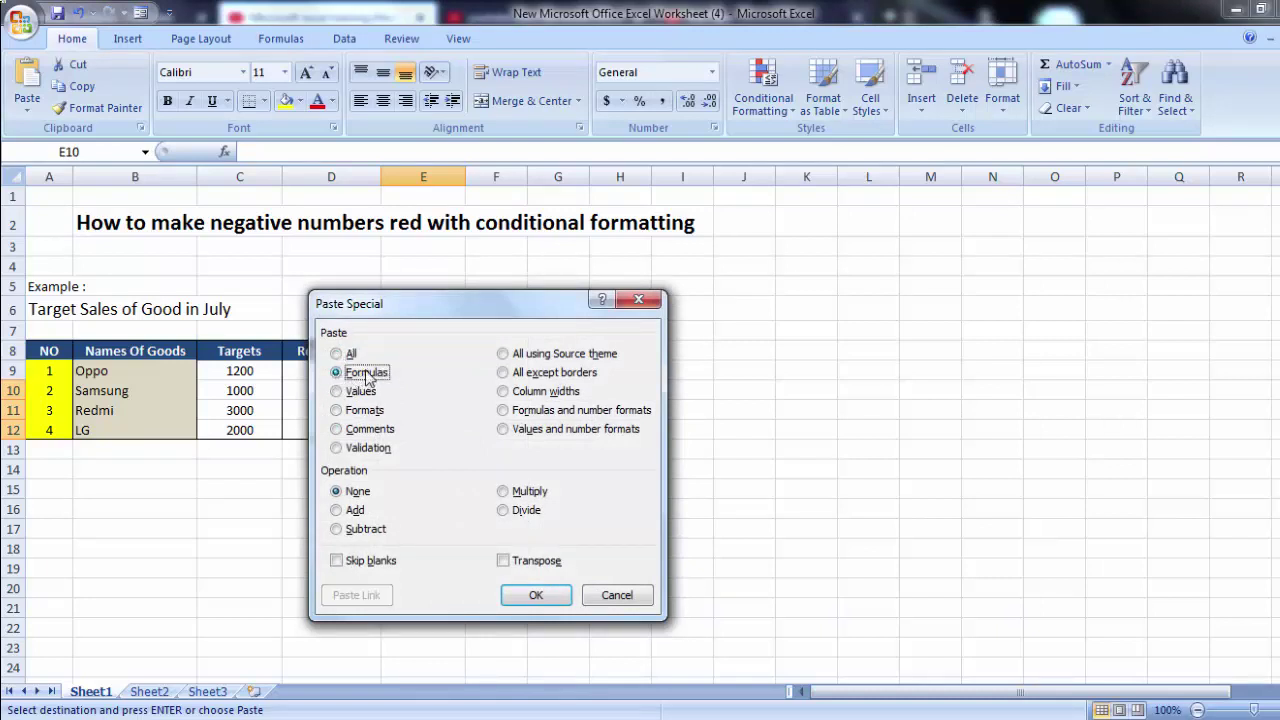
click(536, 597)
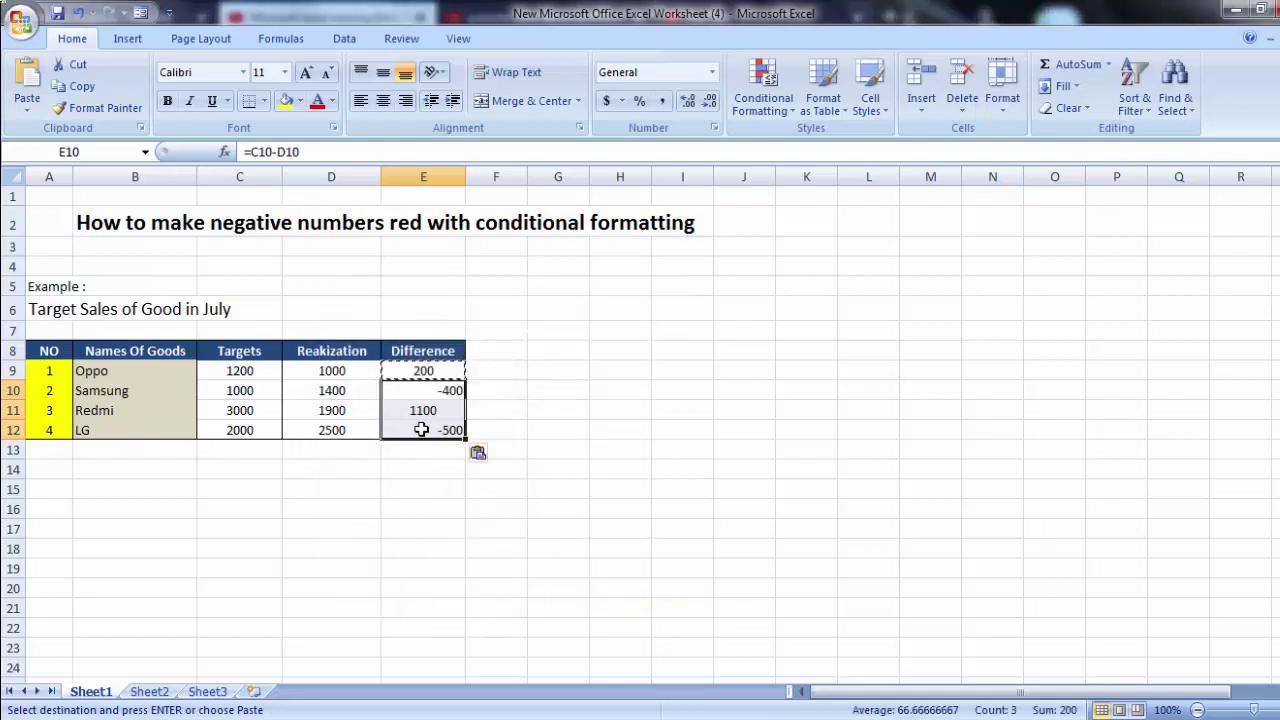
drag(424, 390, 445, 430)
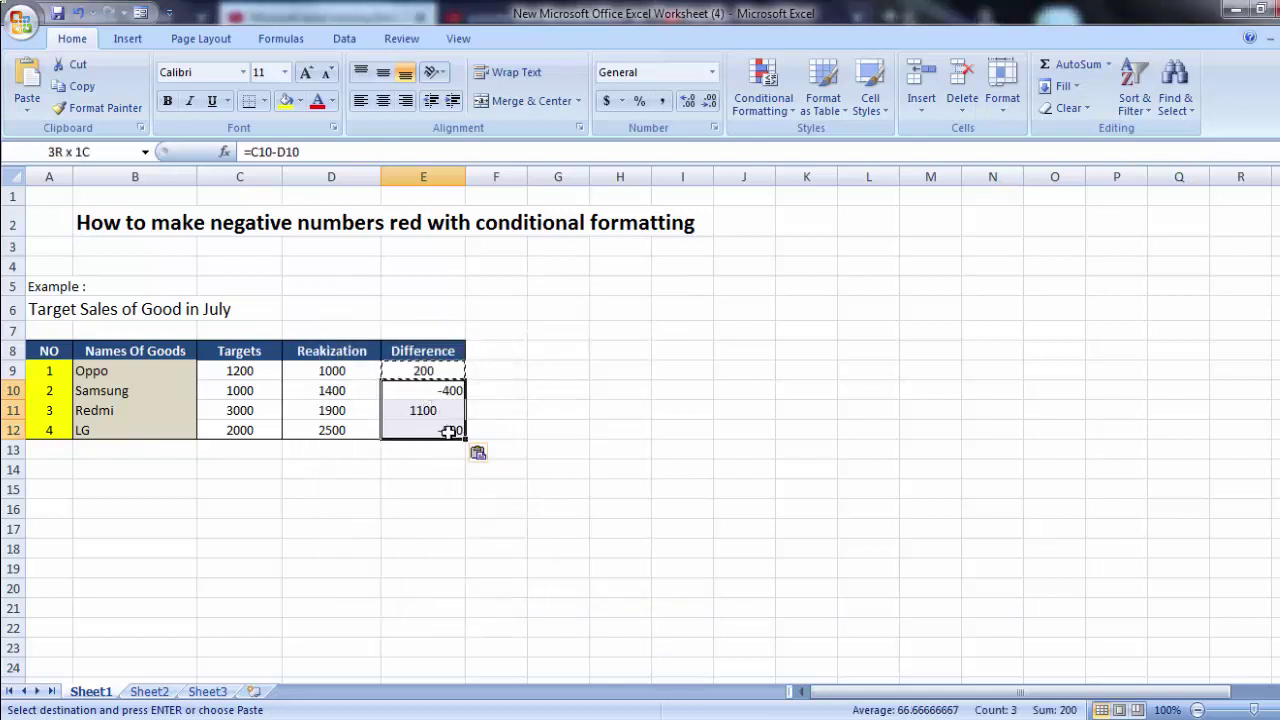
click(390, 111)
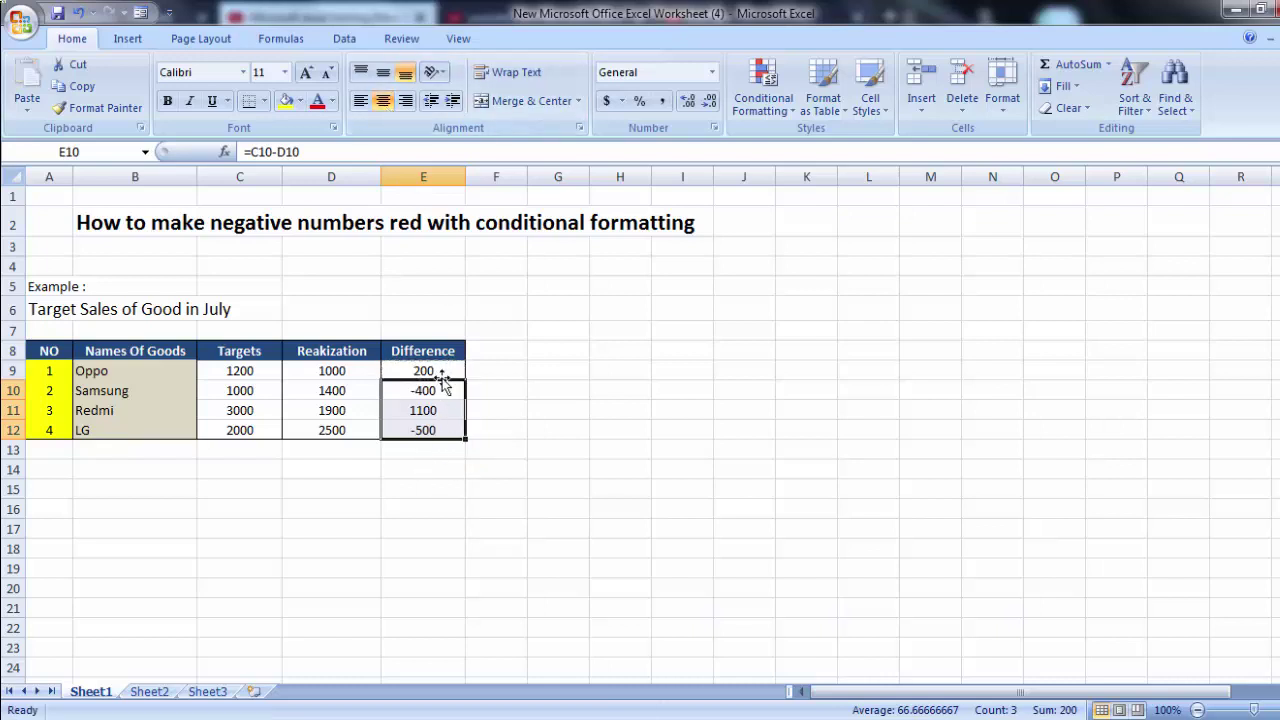
Select the Difference values E9:E12 and open the Conditional Formatting menu.
click(594, 371)
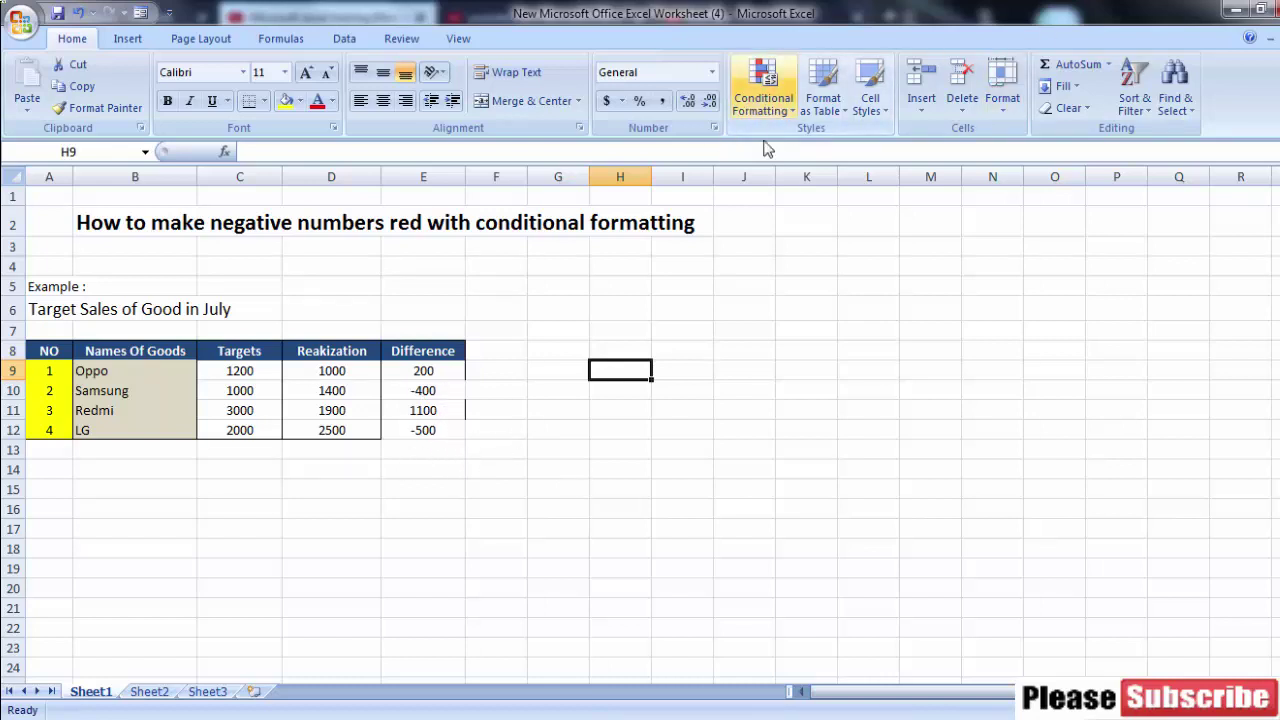
click(768, 102)
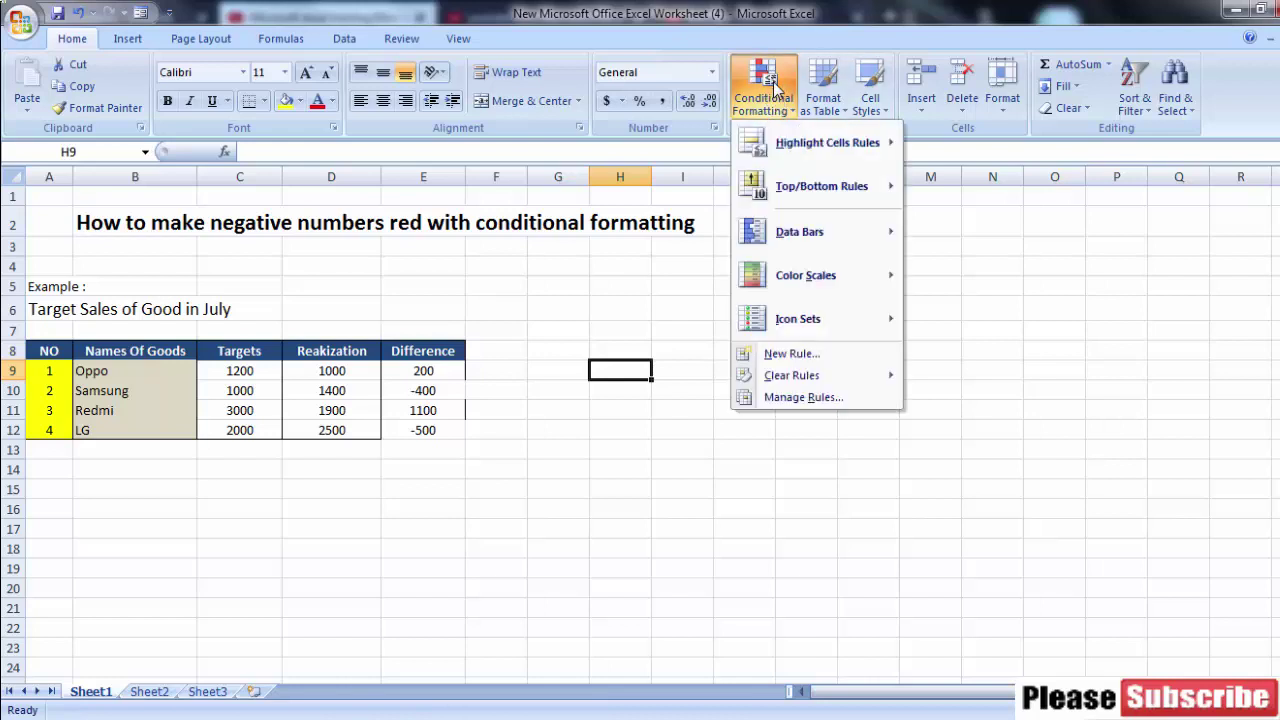
click(418, 418)
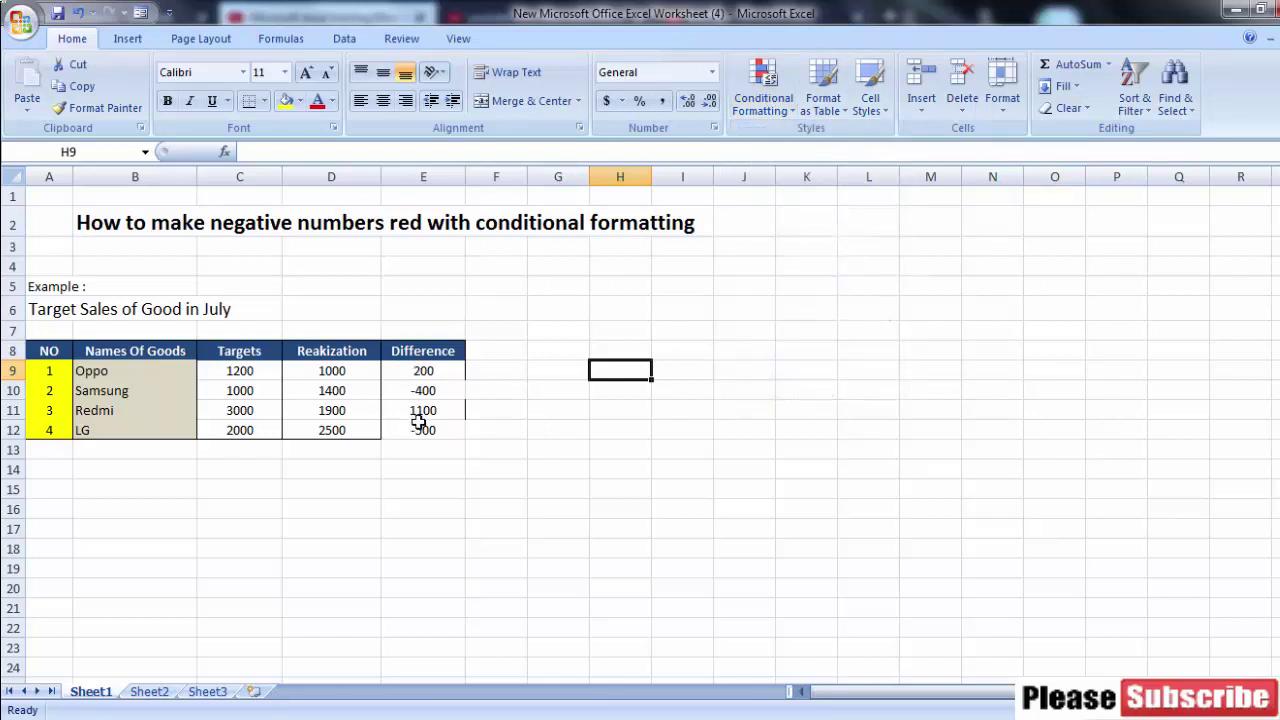
drag(389, 366, 427, 429)
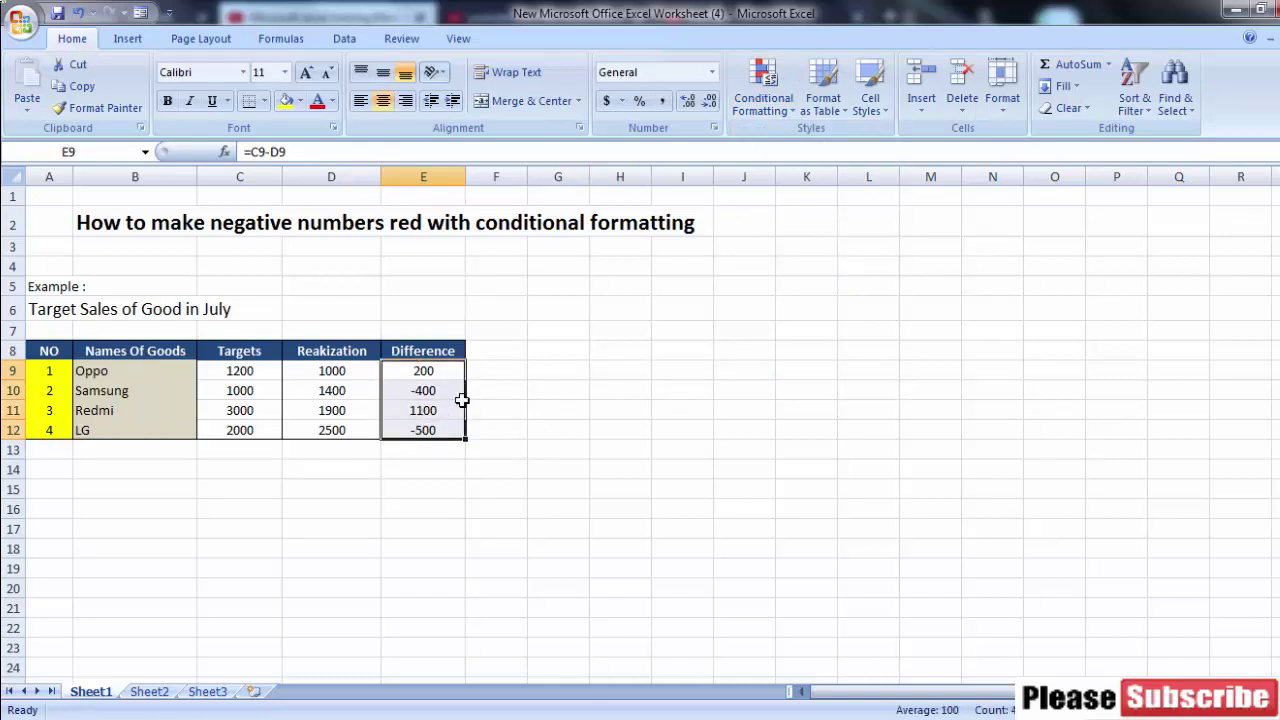
click(766, 110)
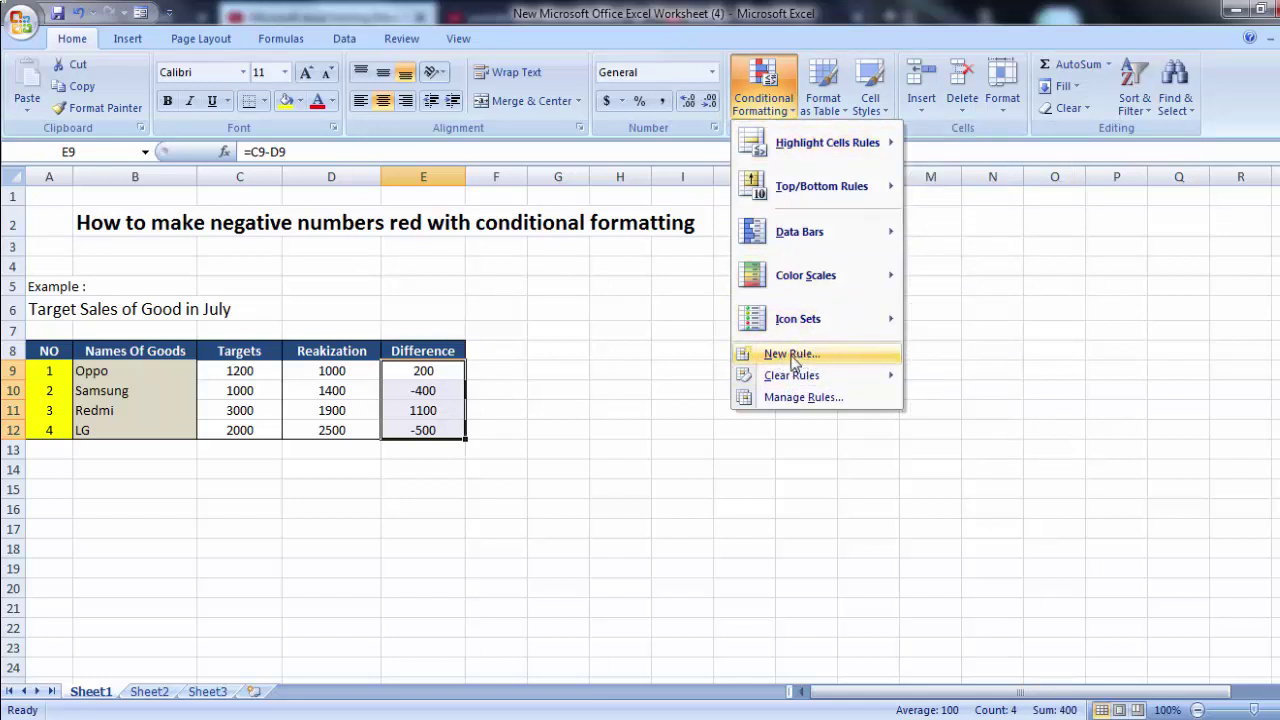
Create a new rule formatting only cells whose Cell Value is less than 0.
click(829, 358)
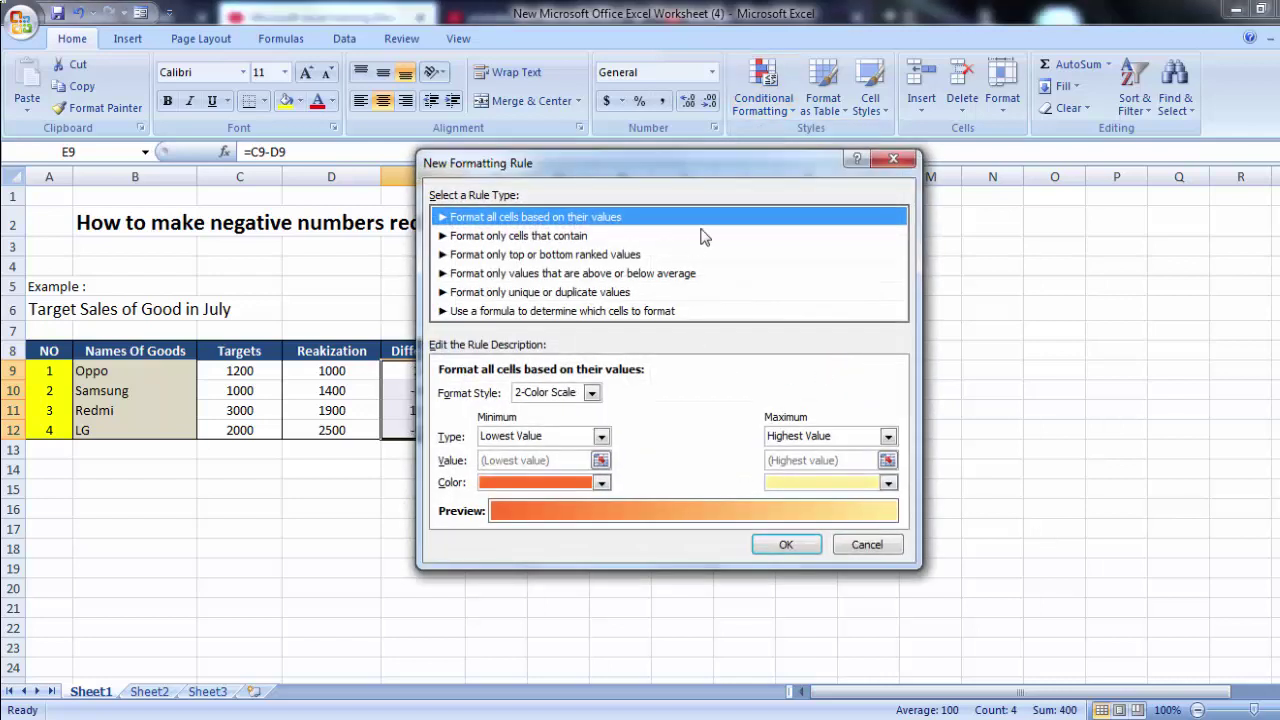
drag(727, 173, 827, 180)
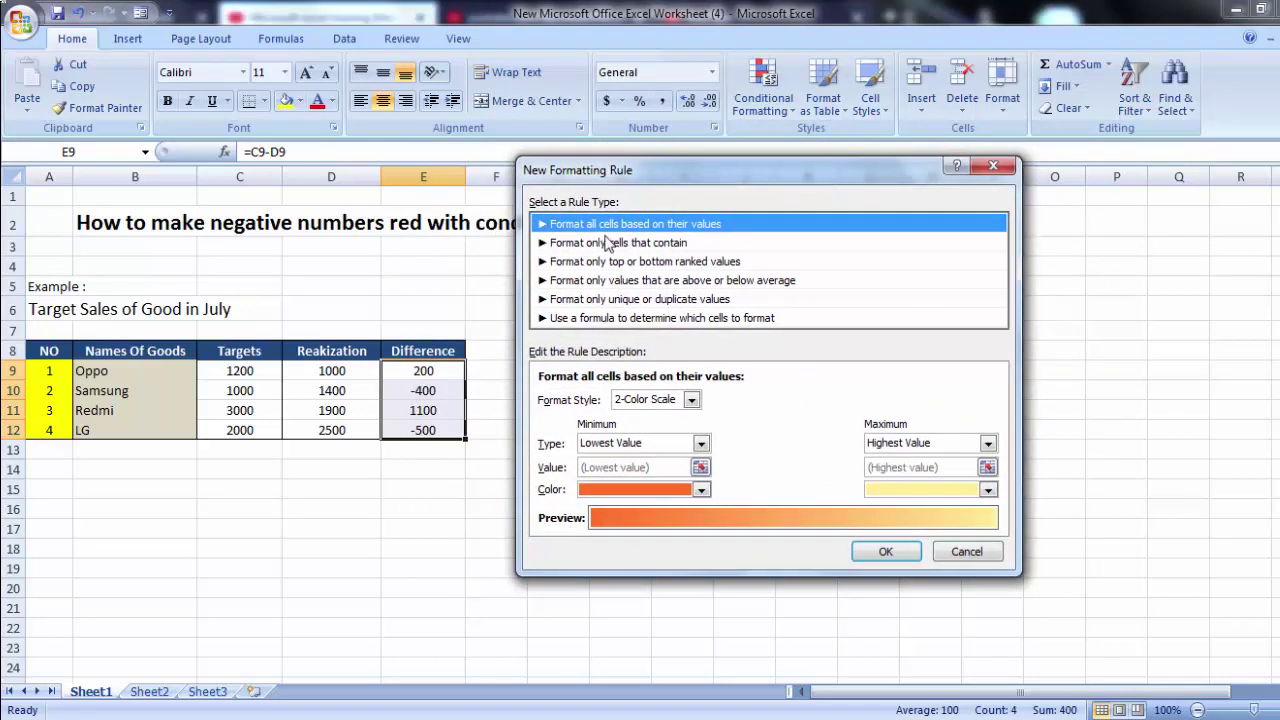
click(616, 243)
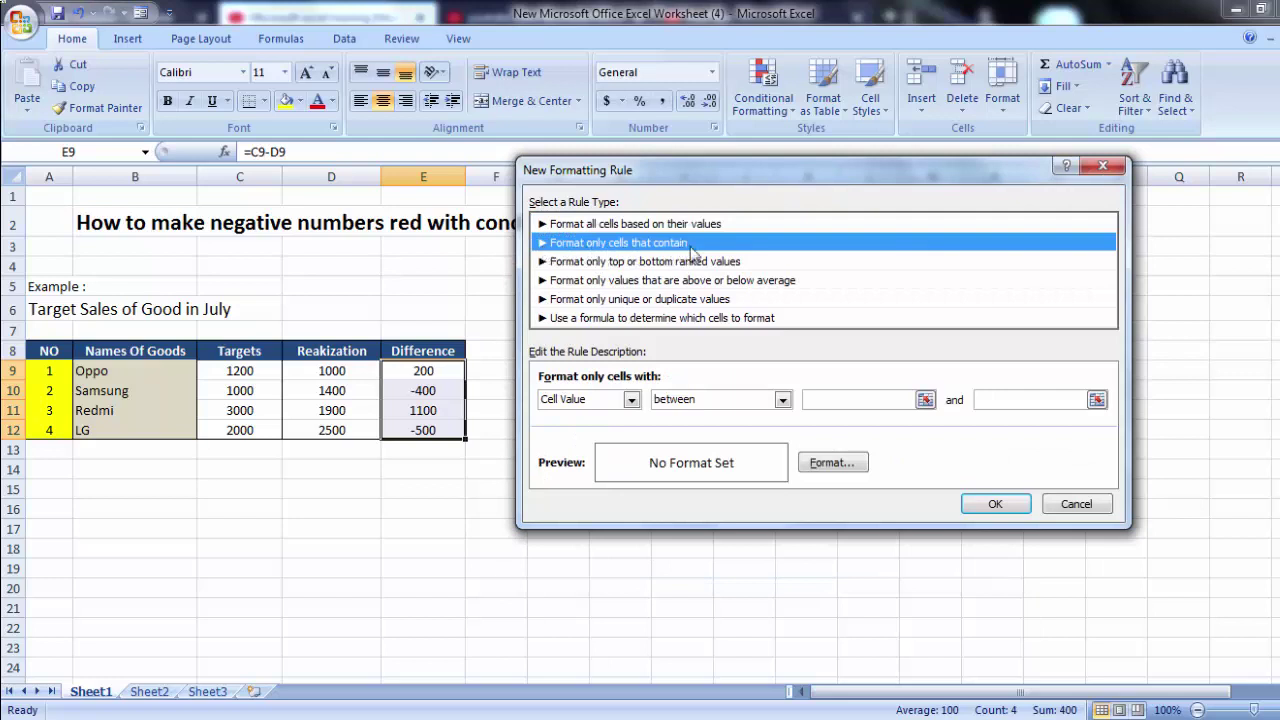
click(632, 400)
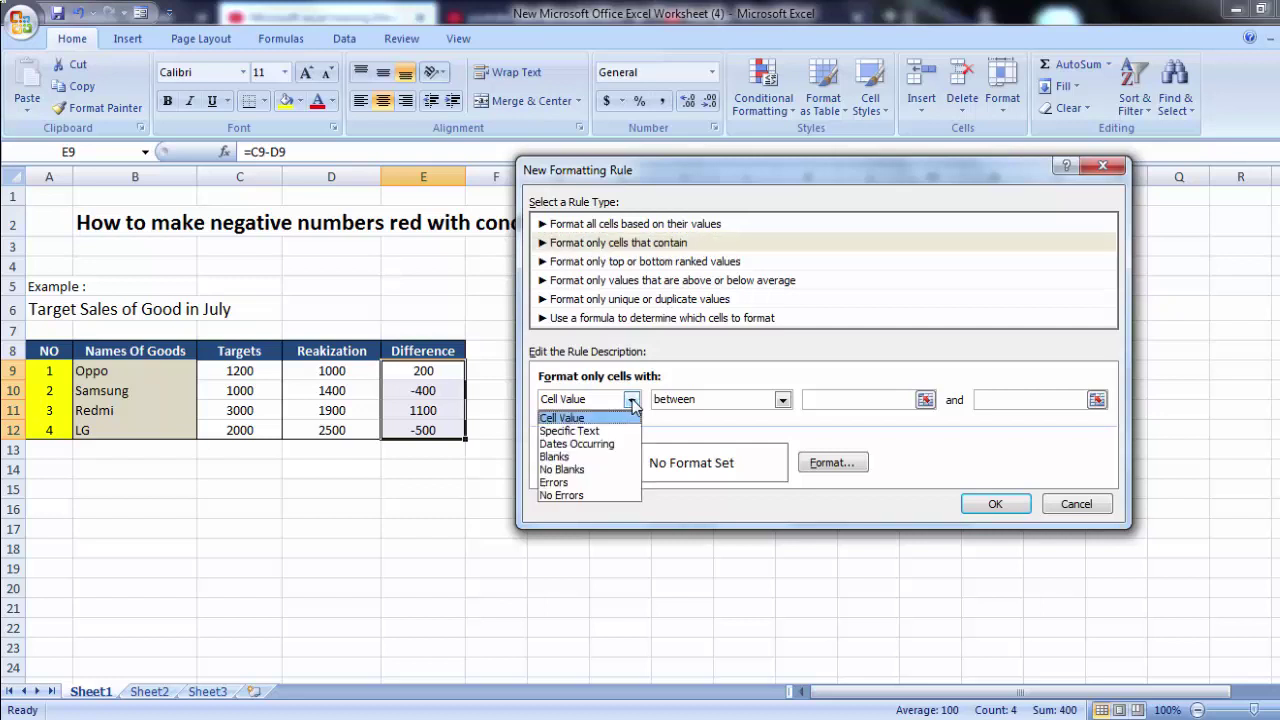
click(631, 418)
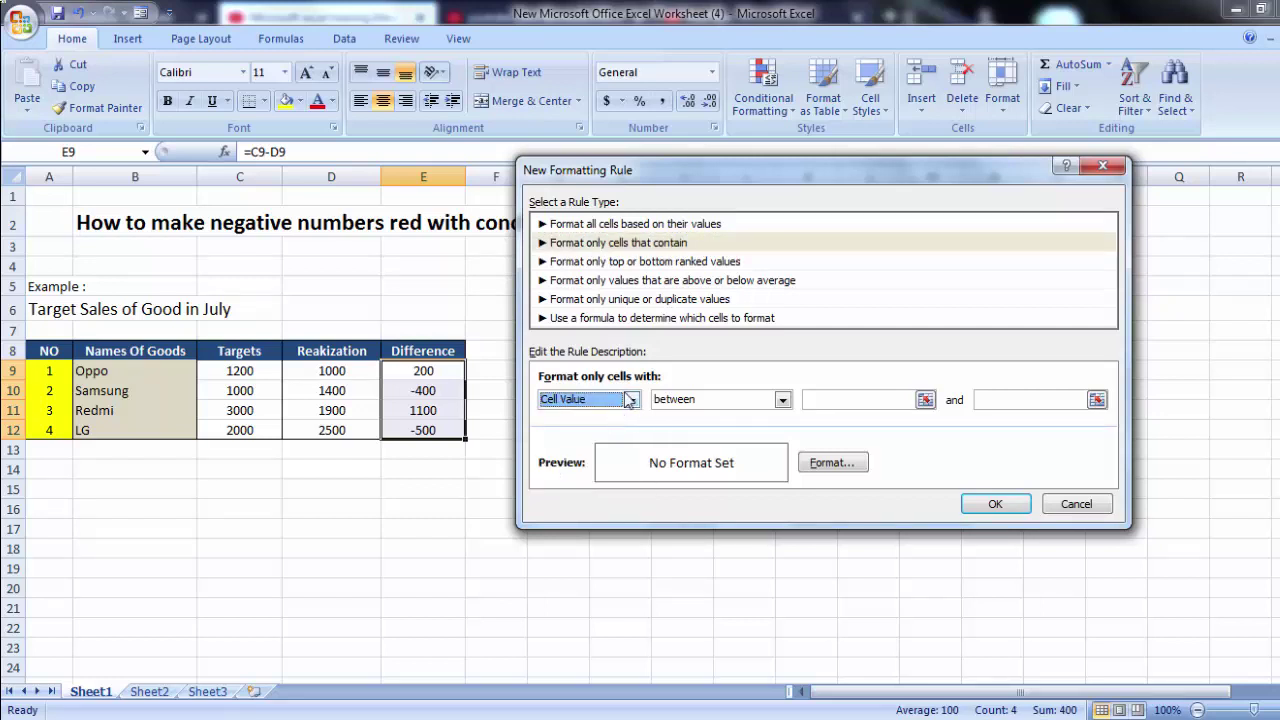
click(783, 400)
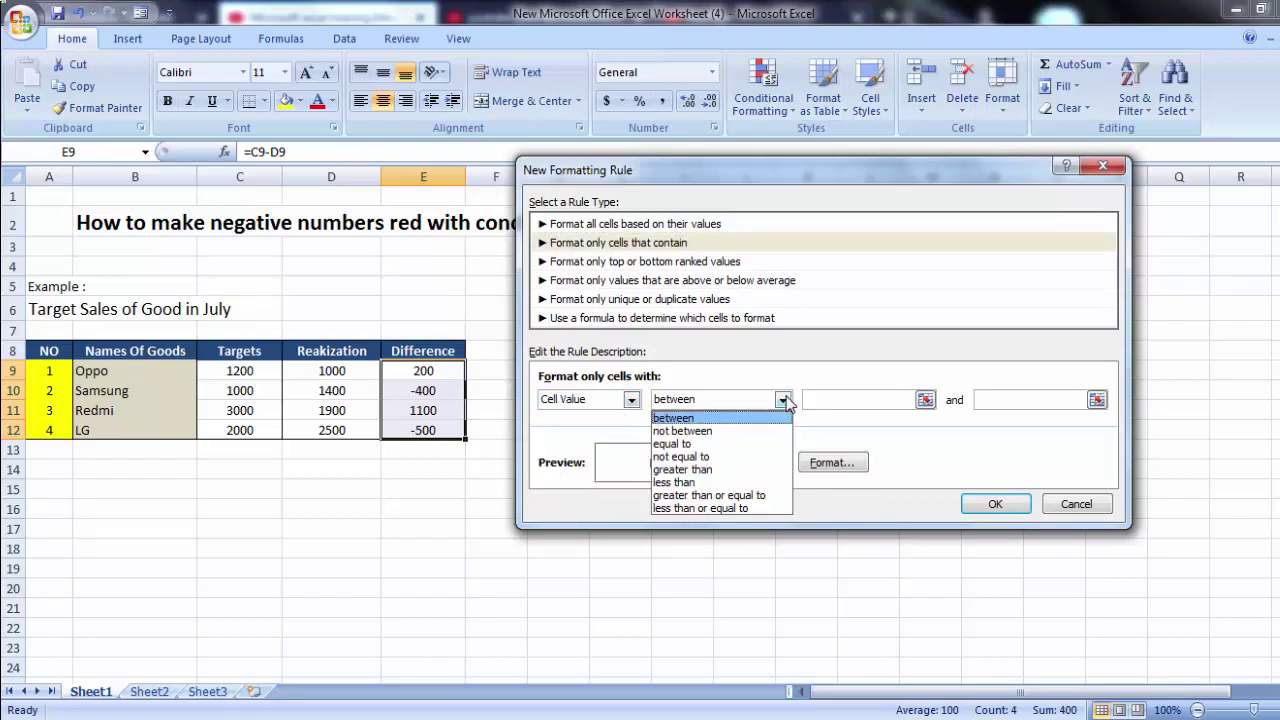
click(703, 478)
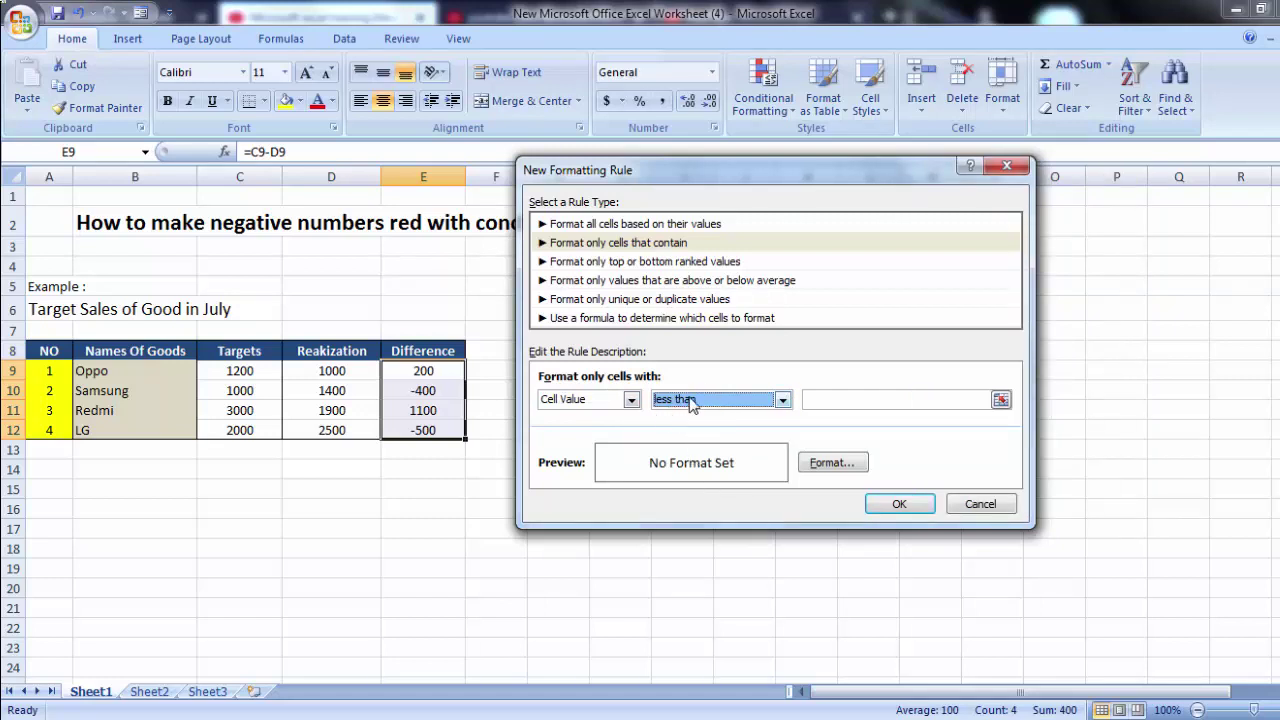
key(Tab)
text(0)
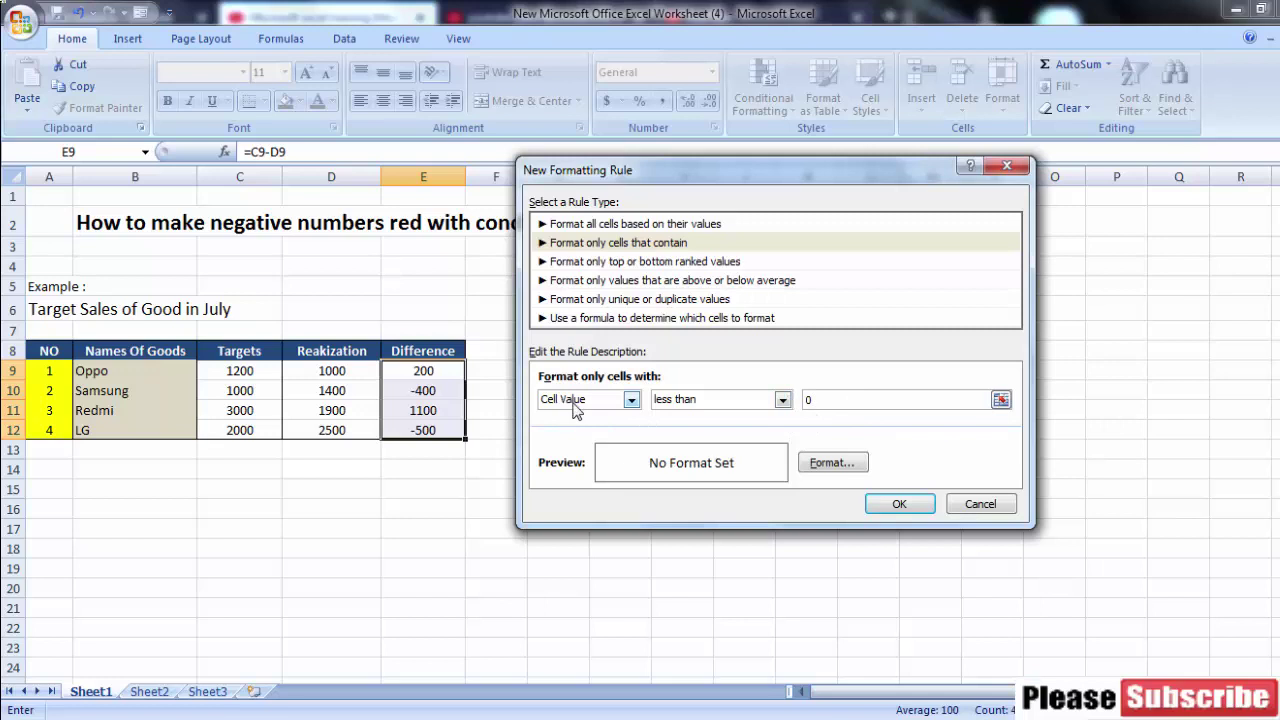
Give the less-than-0 rule a red font colour and confirm it.
click(837, 470)
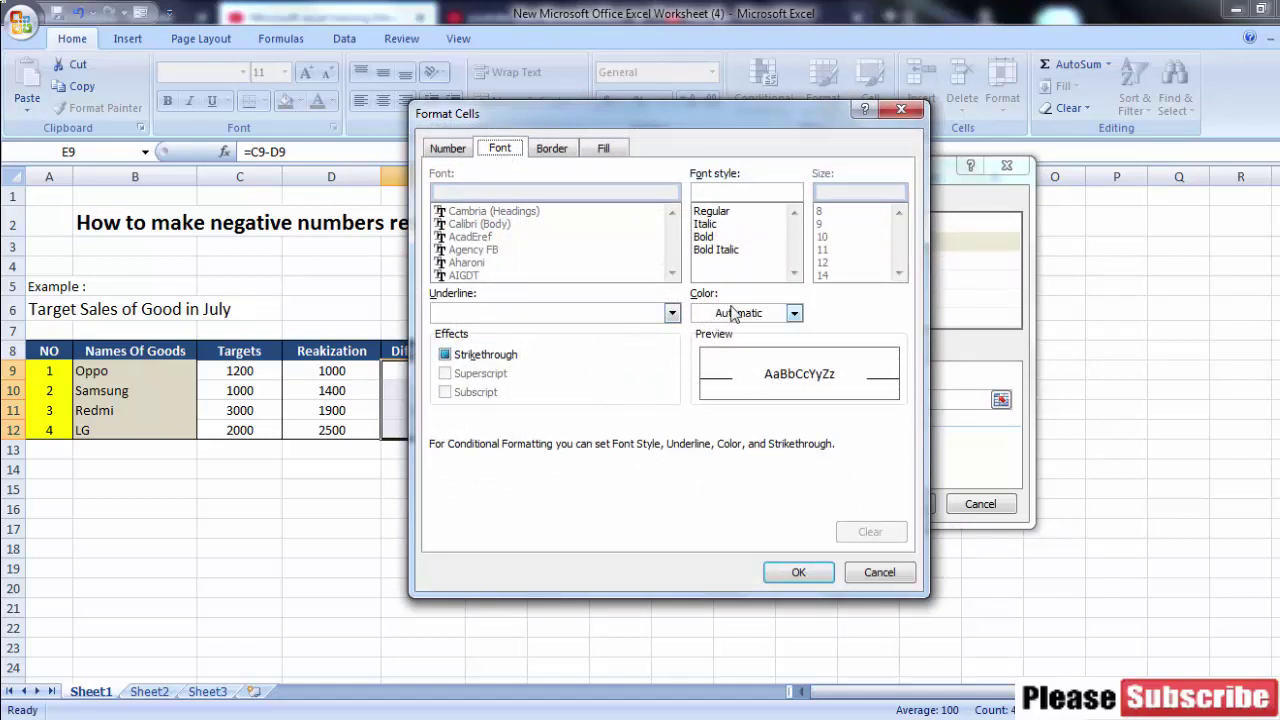
click(794, 313)
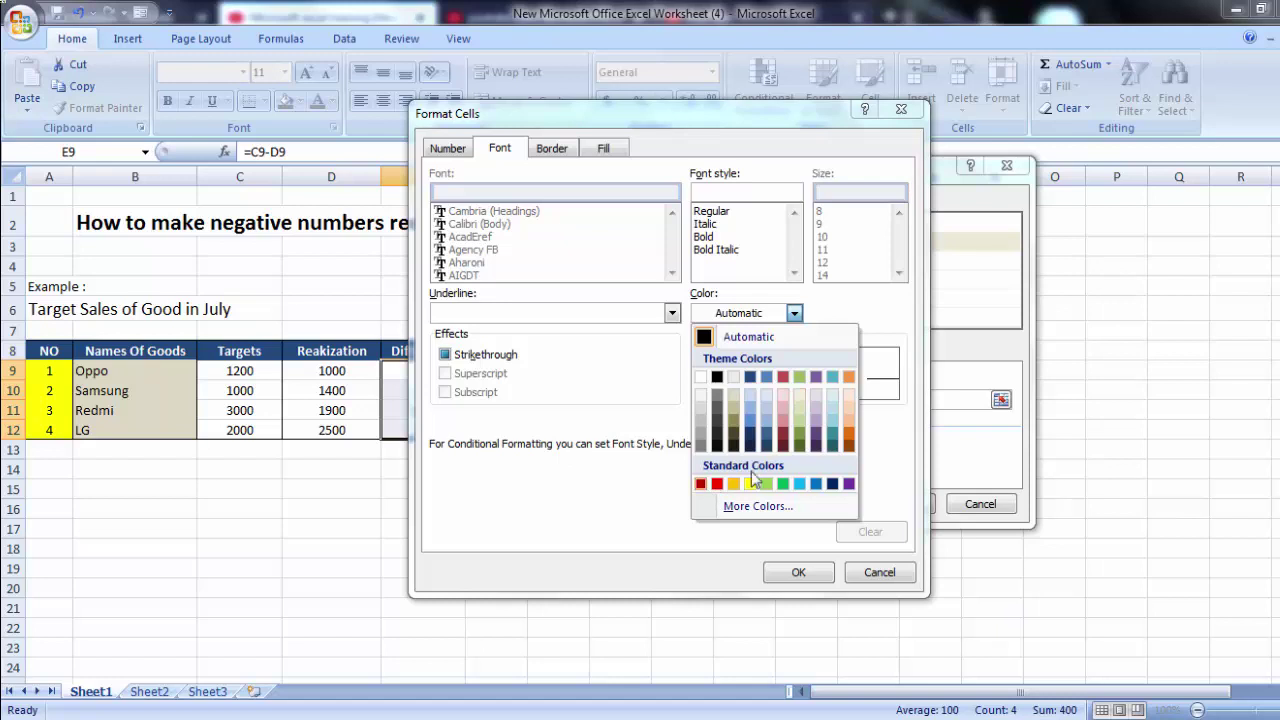
click(716, 484)
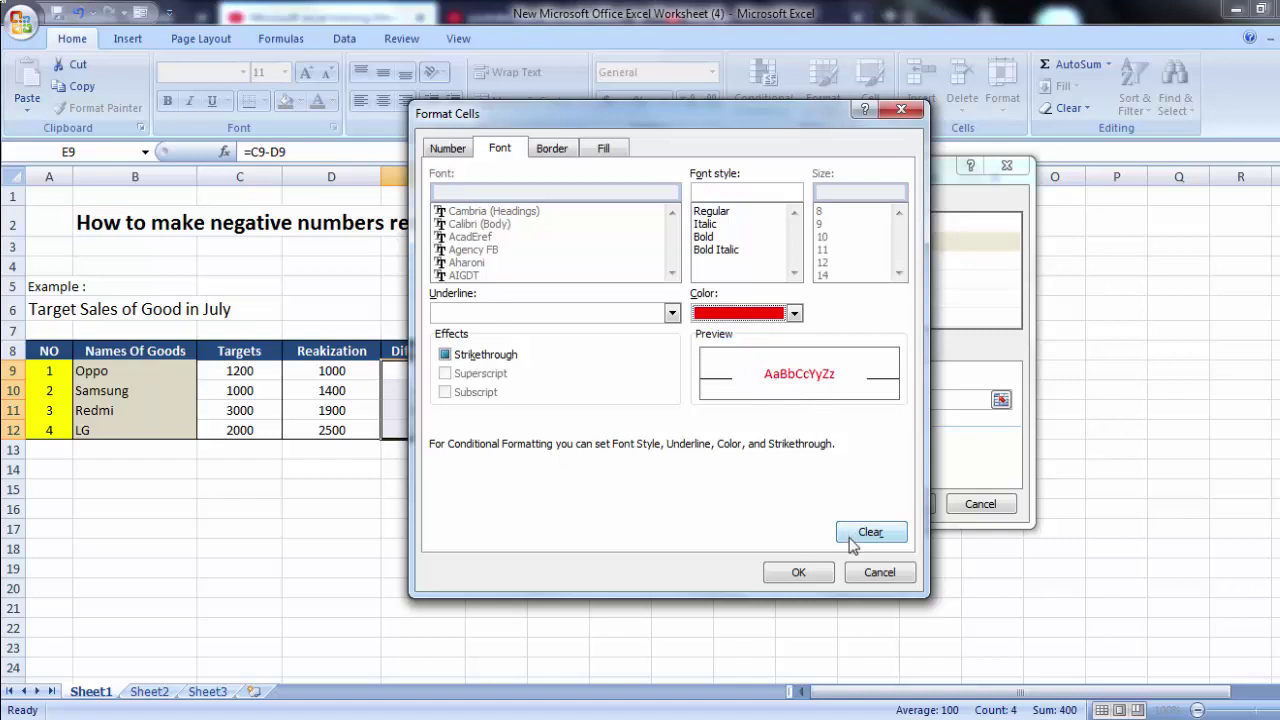
click(797, 571)
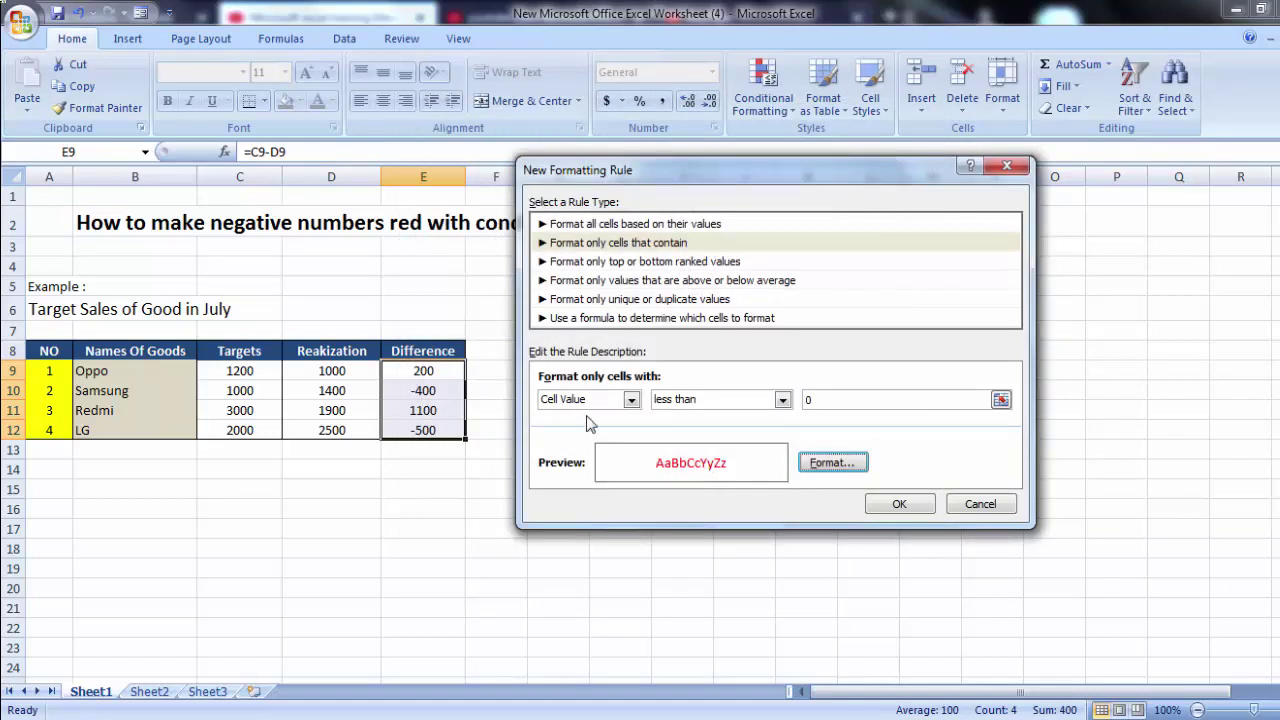
click(834, 465)
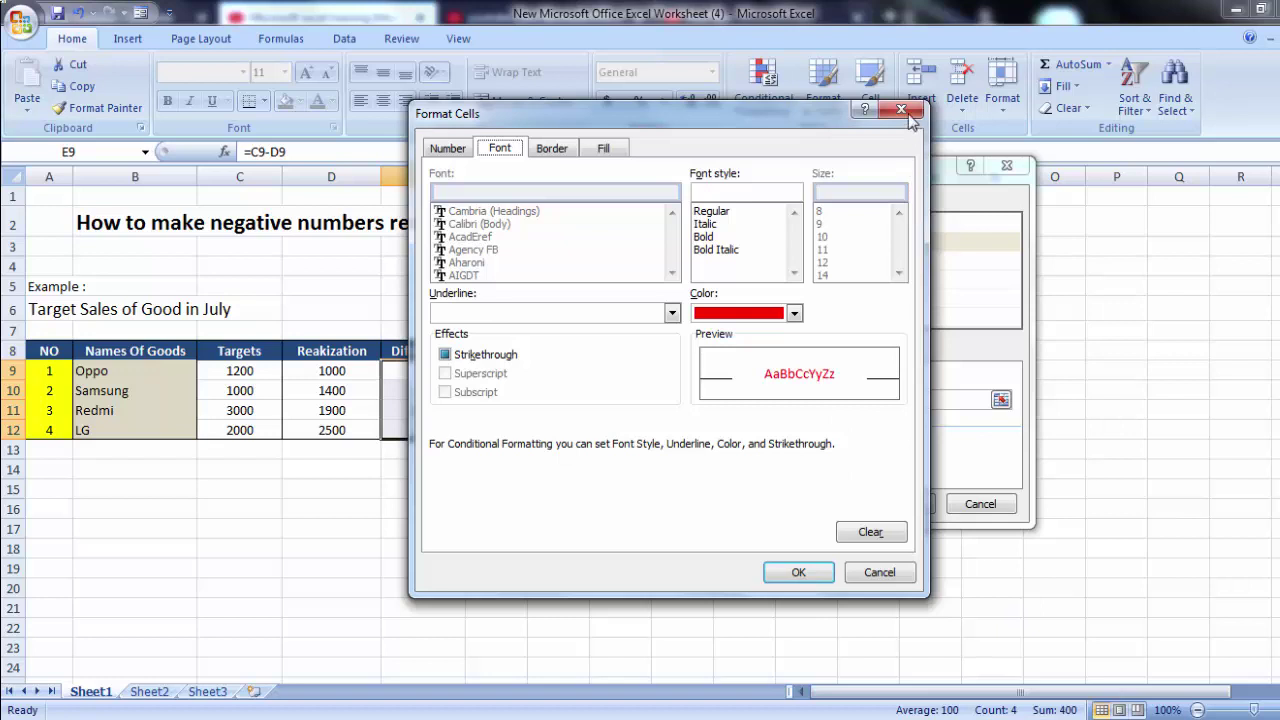
click(818, 576)
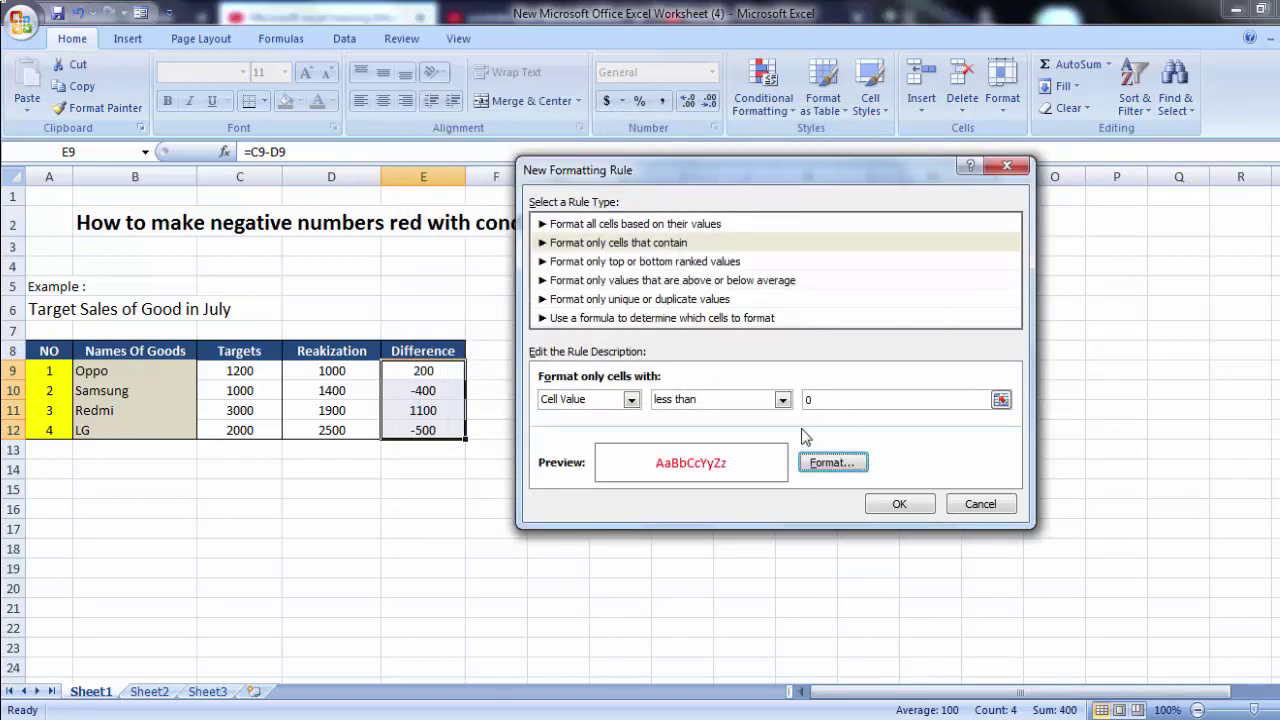
Apply the rule and verify -400 and -500 in E10 and E12 display red.
click(898, 505)
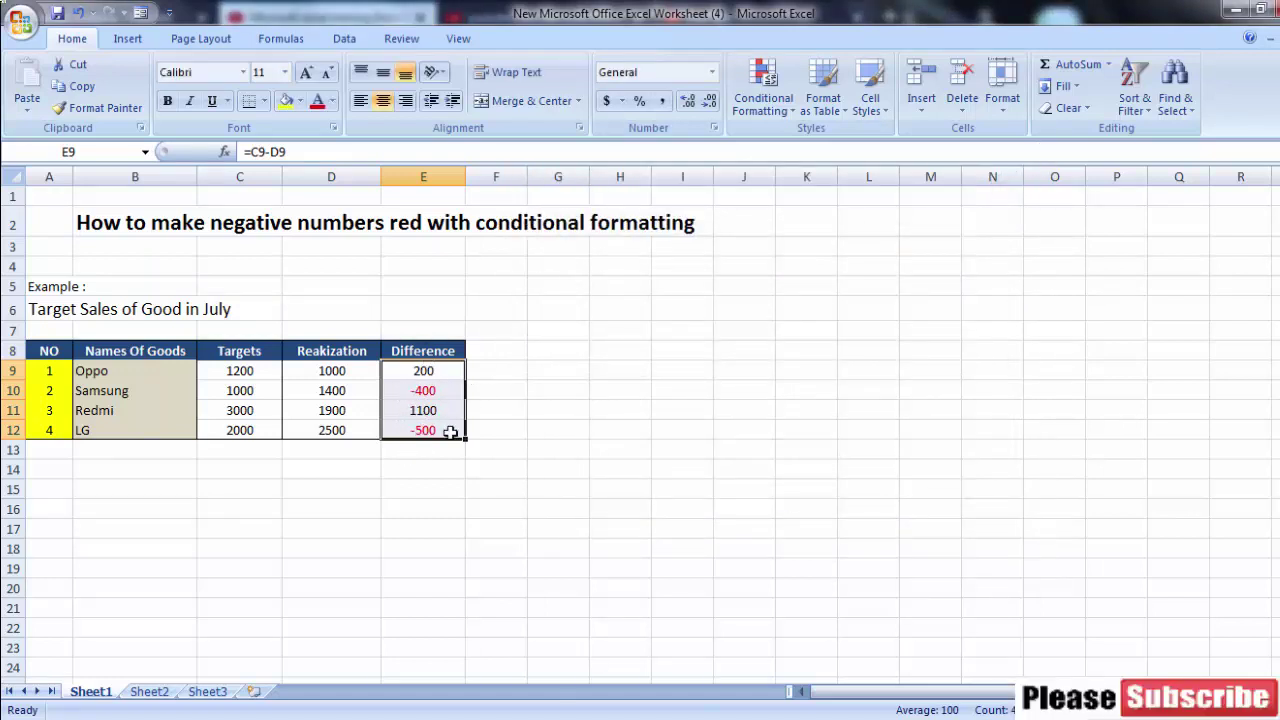
click(420, 391)
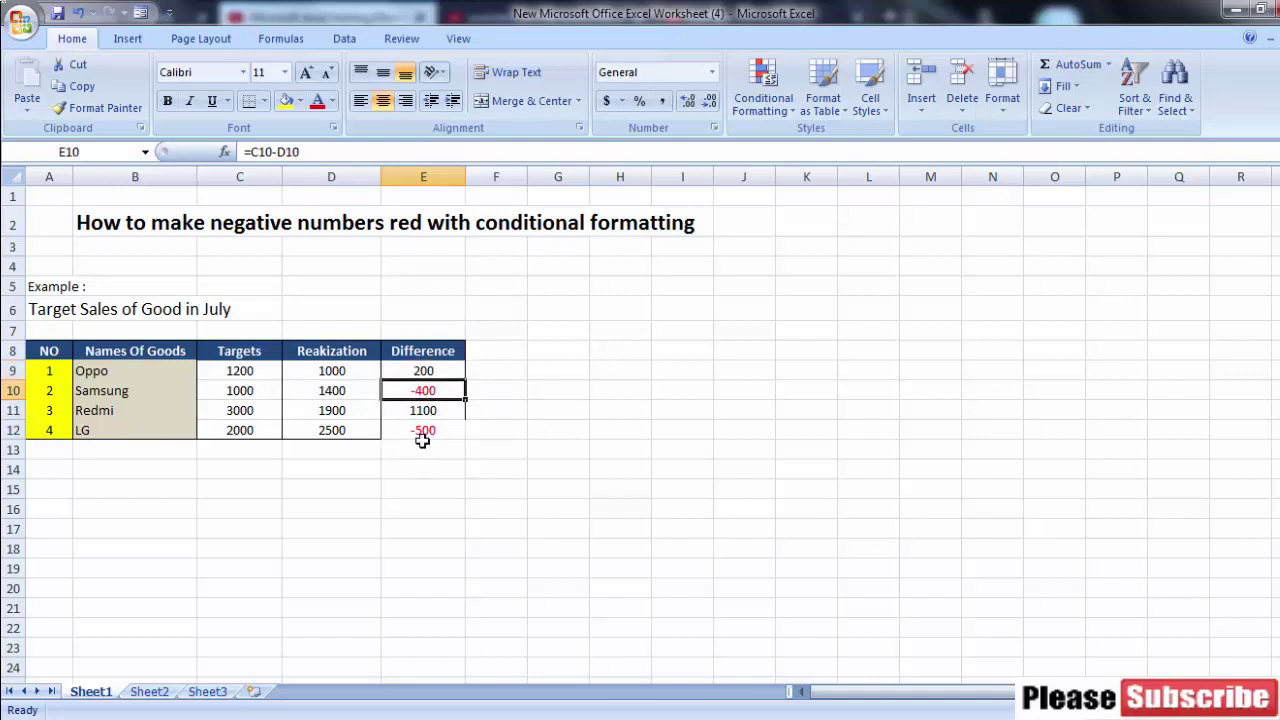
click(422, 432)
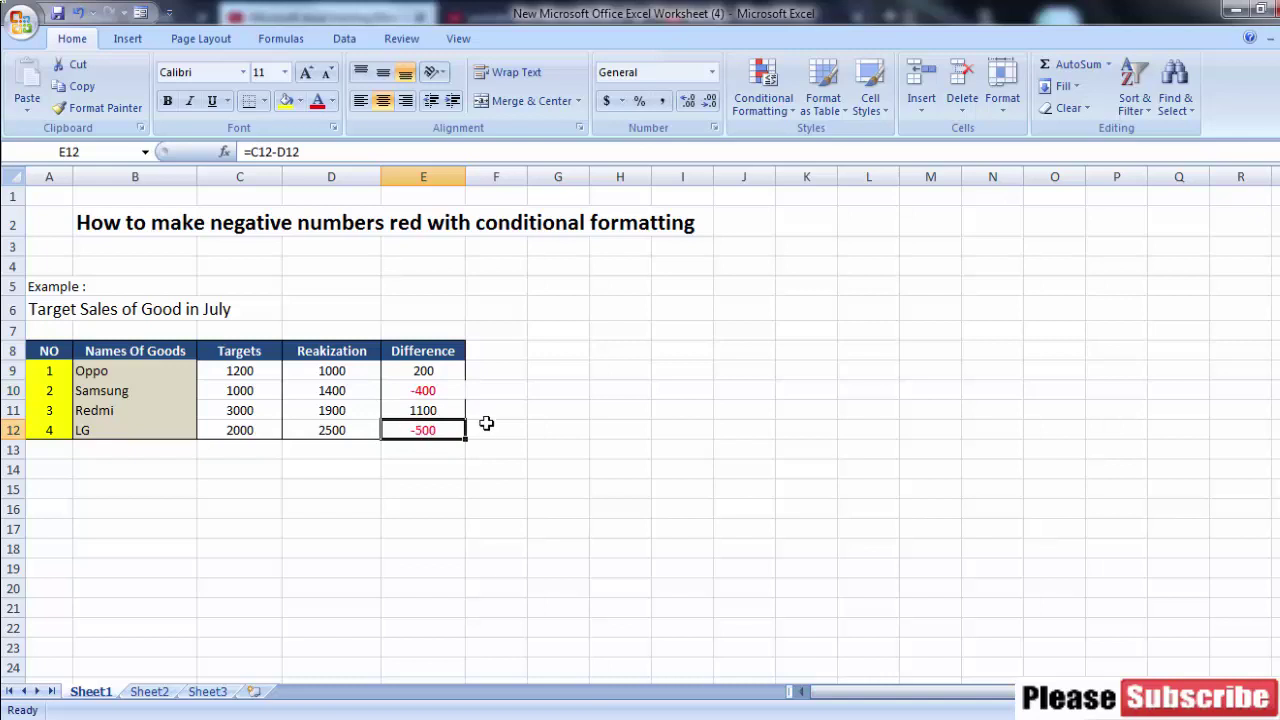
click(551, 472)
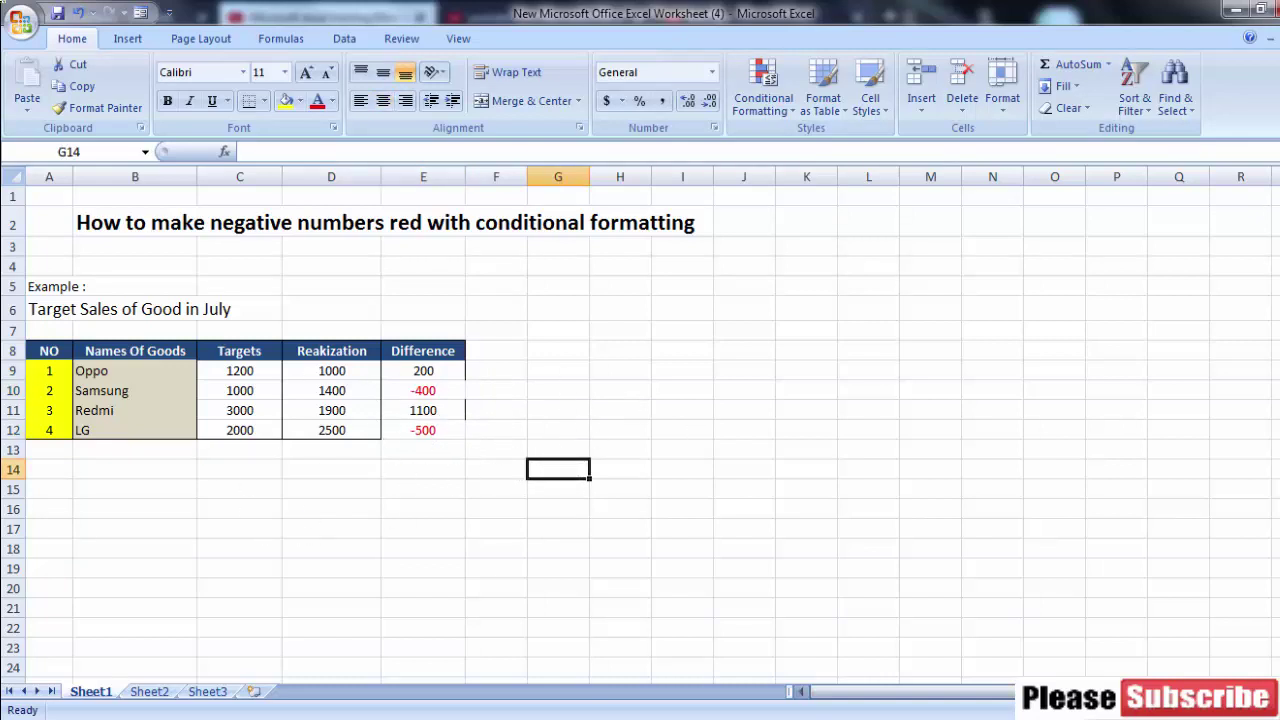
scroll(640, 425, up, 2)
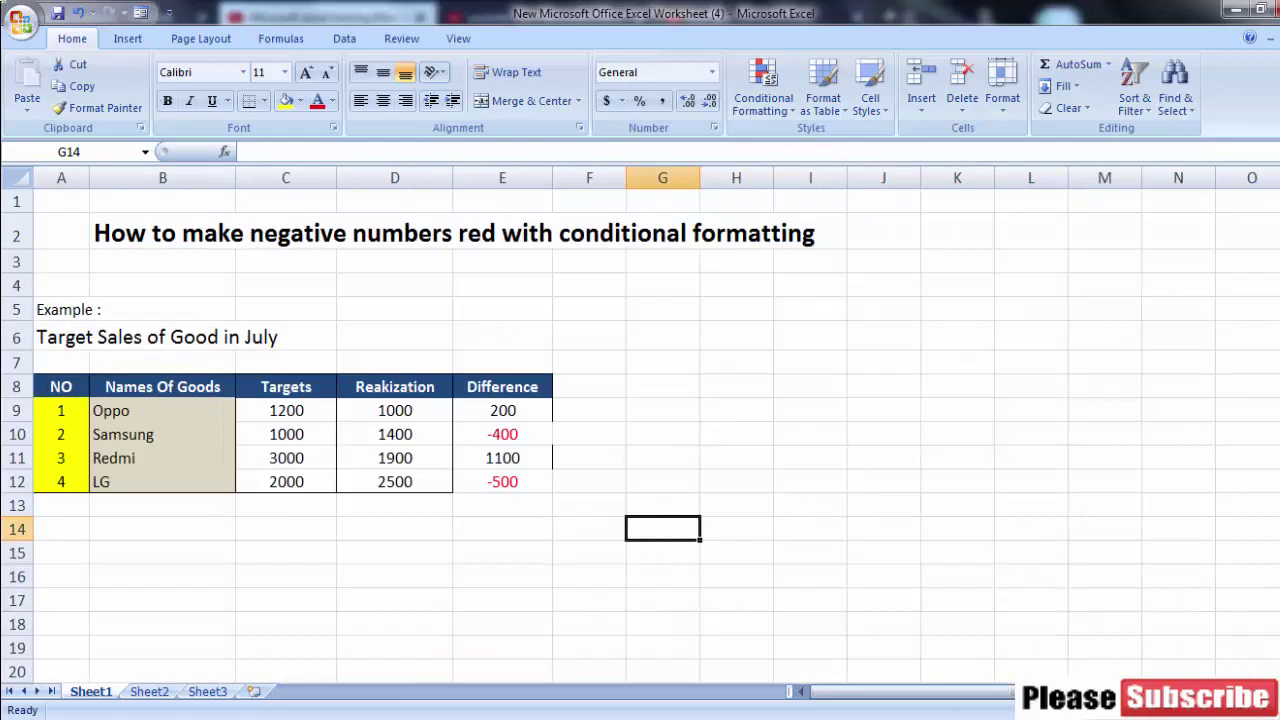
click(941, 512)
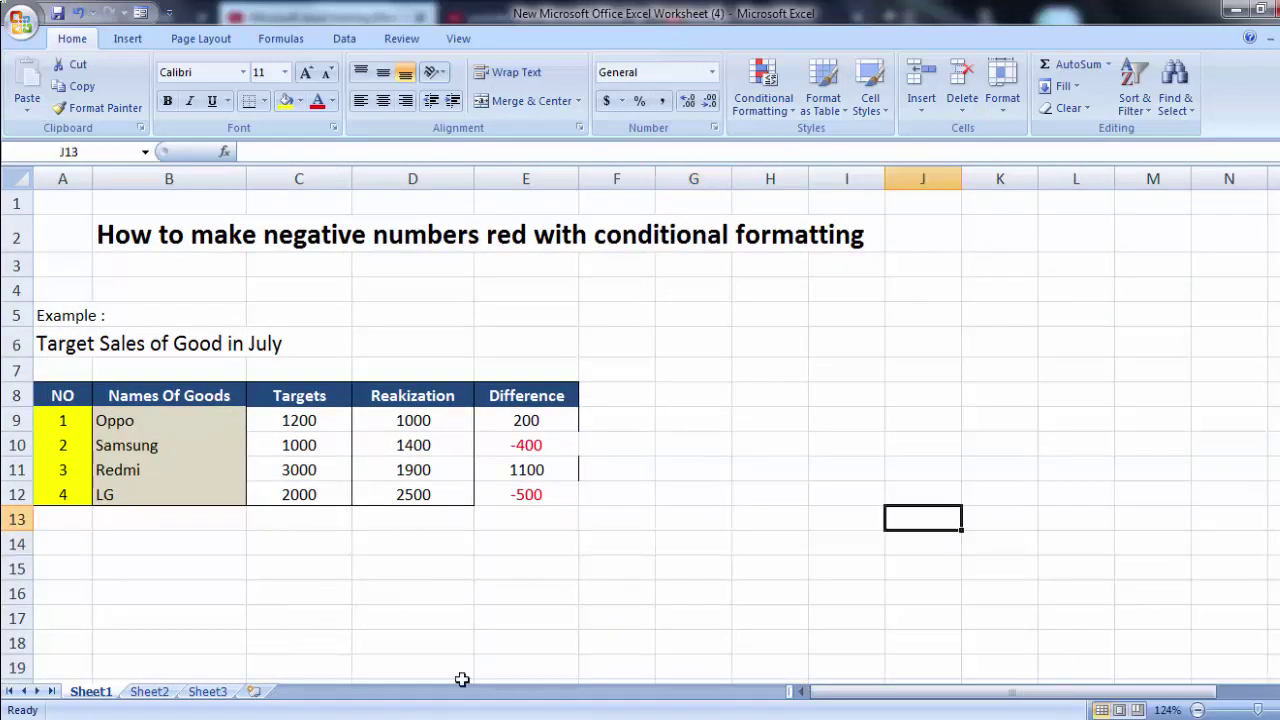